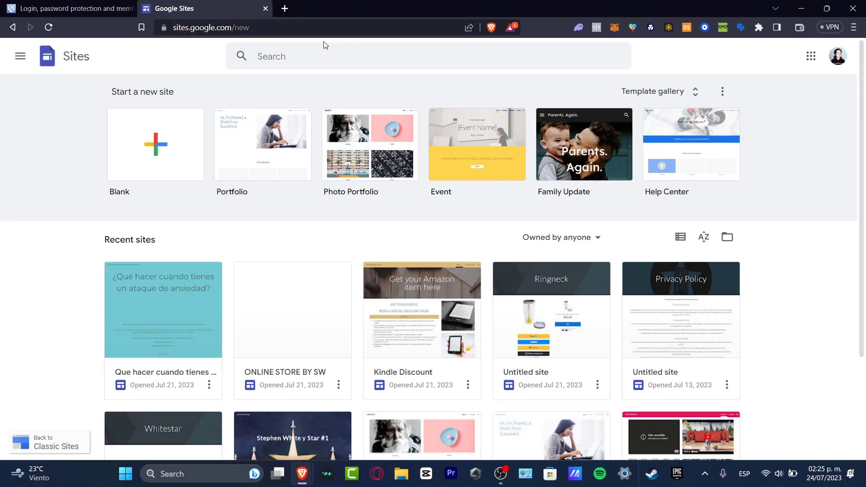
- Create a blank Google Site and try selecting its default 'Your page title' heading
drag(145, 92, 179, 97)
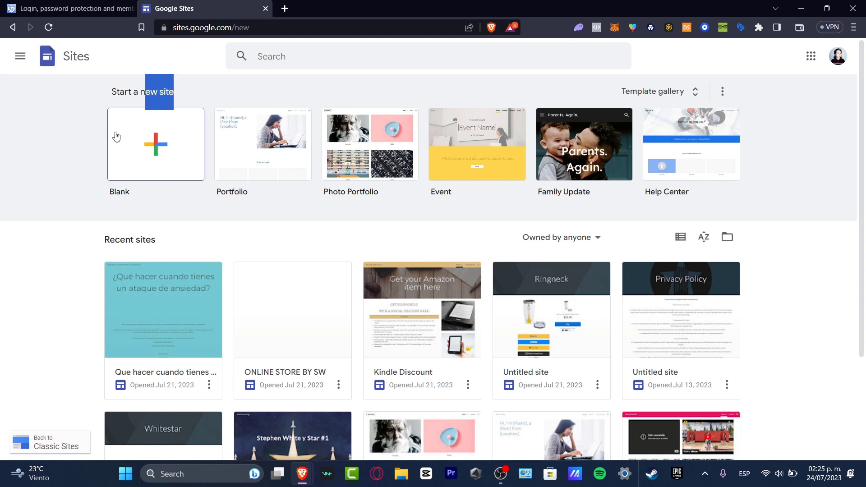
click(130, 151)
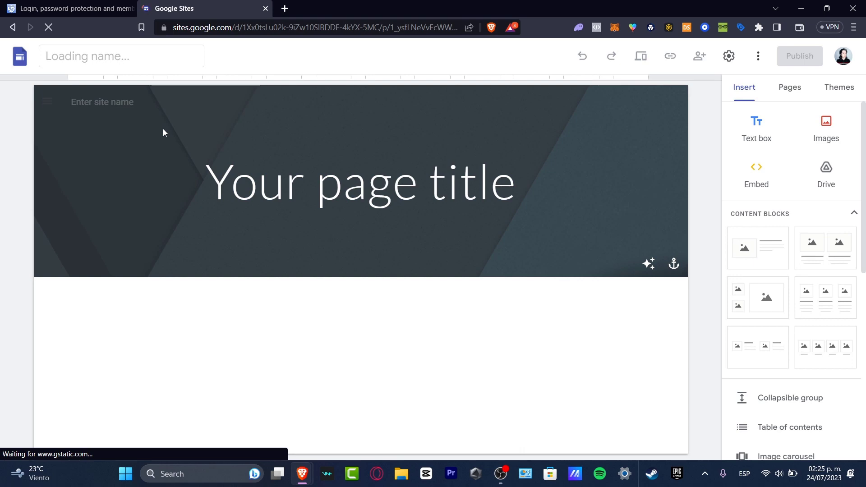
click(490, 197)
triple_click(490, 197)
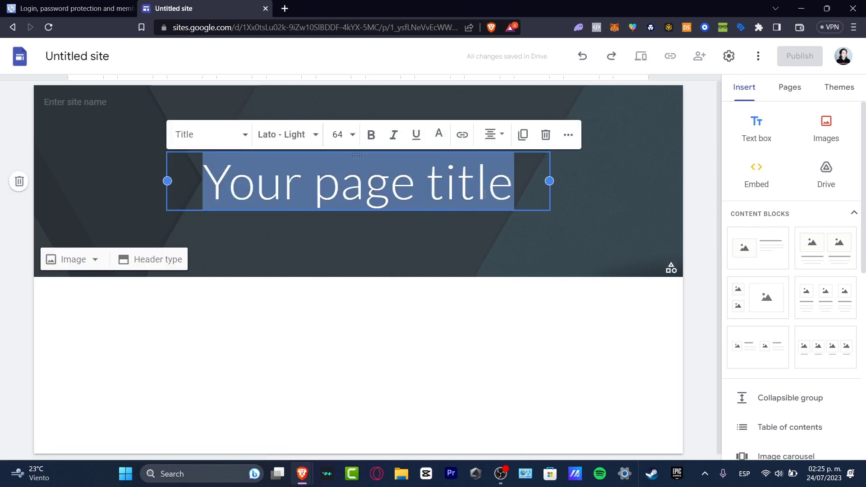
click(541, 387)
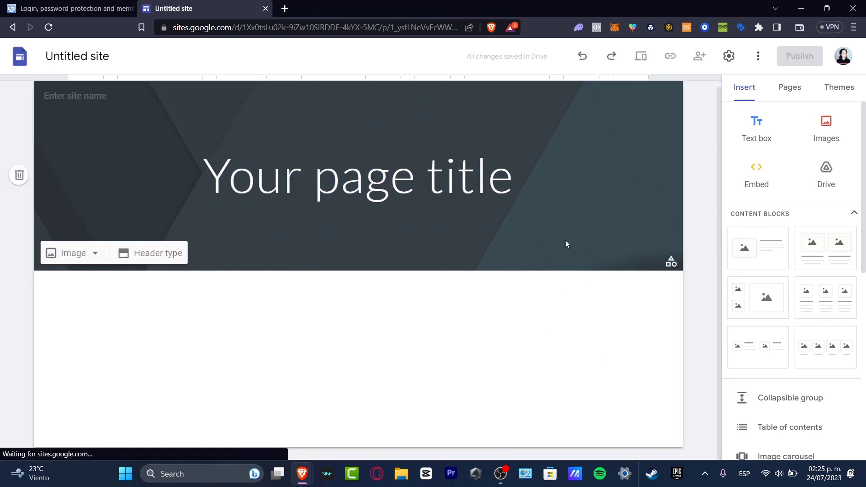
- Add a new page named 'Members' to the site and open it
click(791, 88)
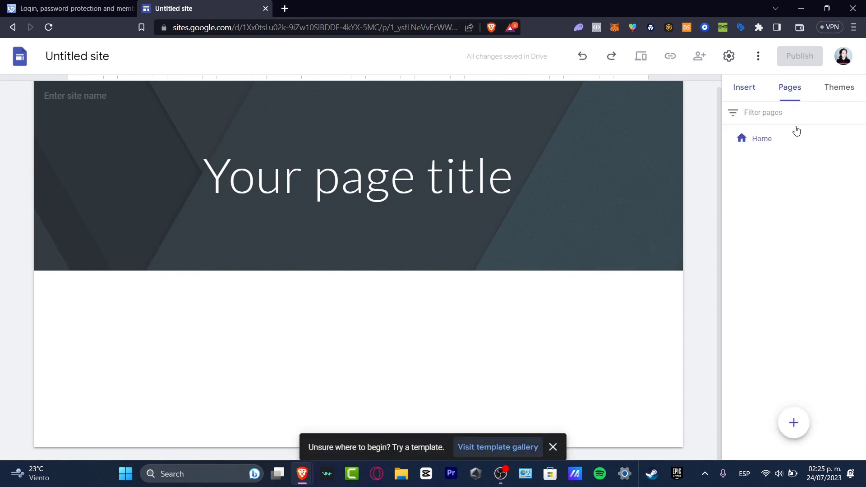
click(794, 422)
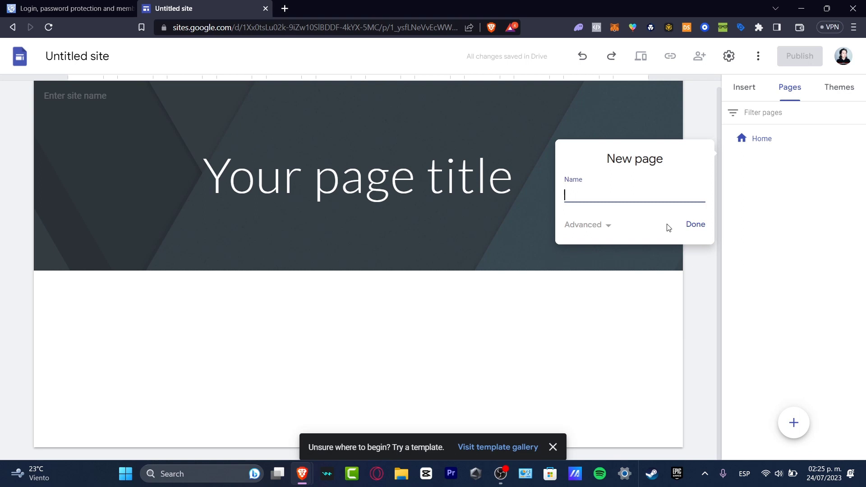
text(Em)
text(embers)
key(Return)
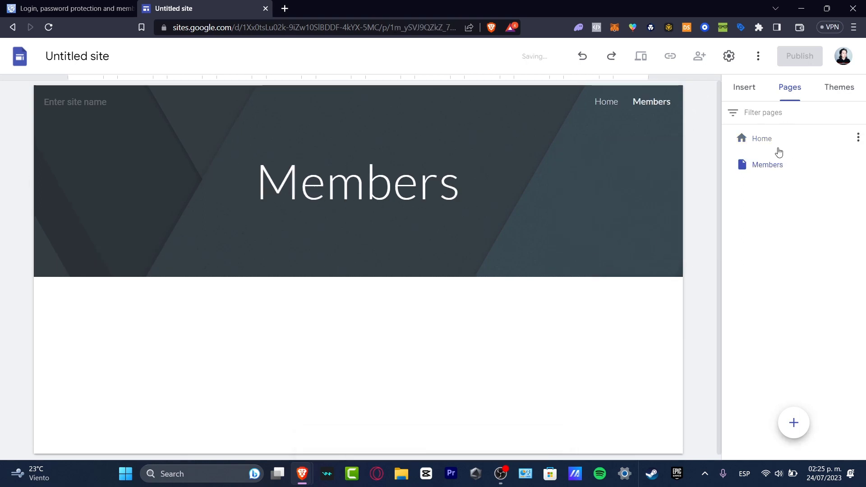
click(776, 144)
click(787, 173)
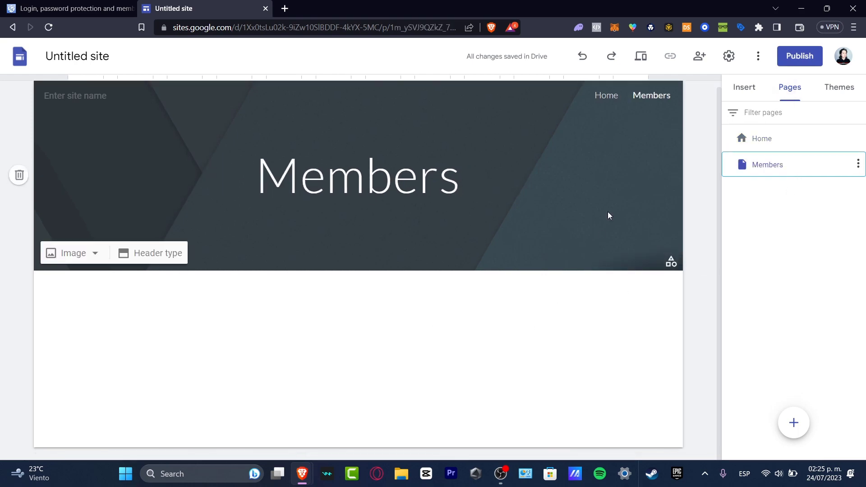
- Put a text box reading 'Welcome to our communities' on Members, then return to Home
click(745, 90)
click(758, 140)
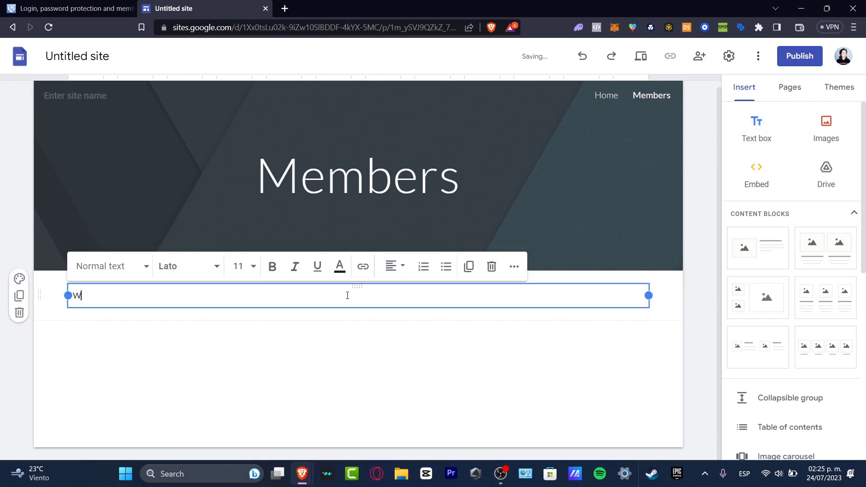
text(Welcome to our communities)
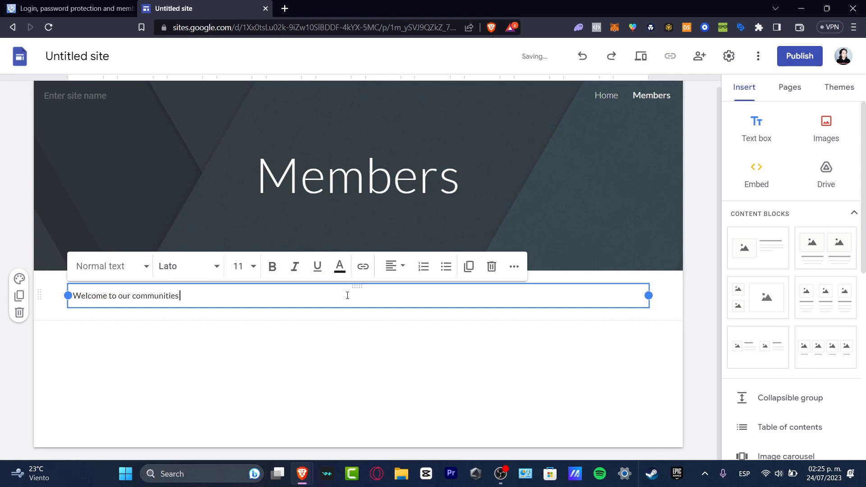
click(387, 334)
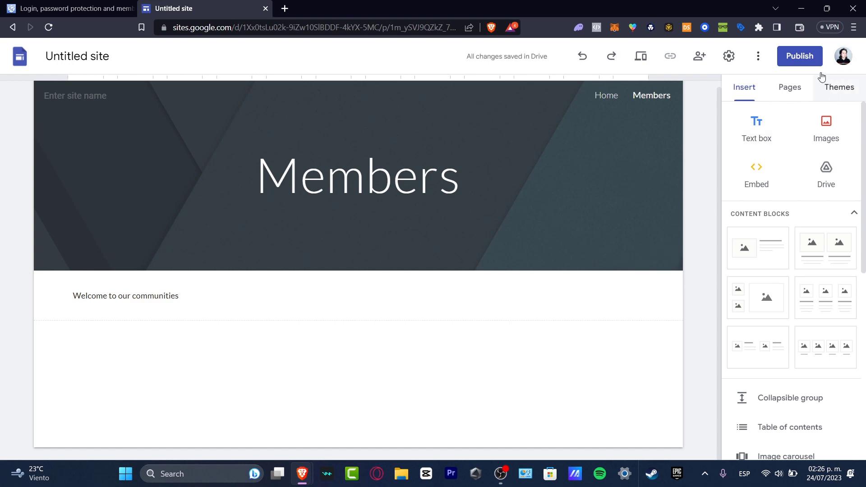
click(791, 93)
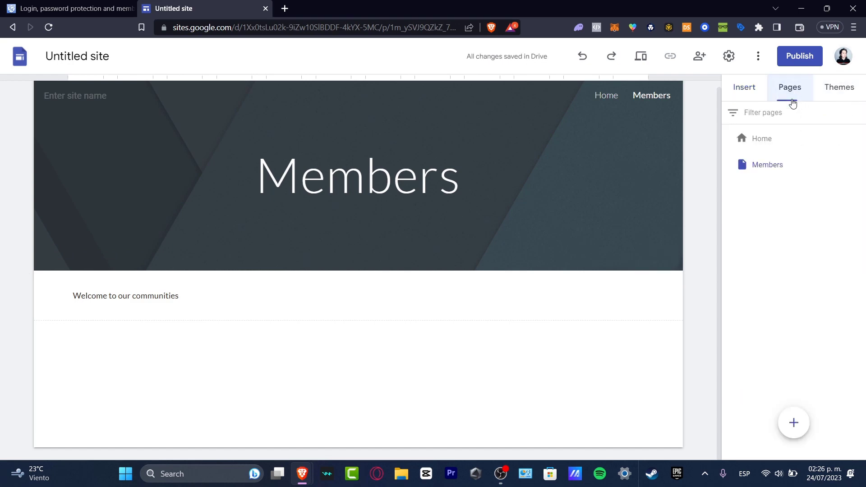
click(783, 143)
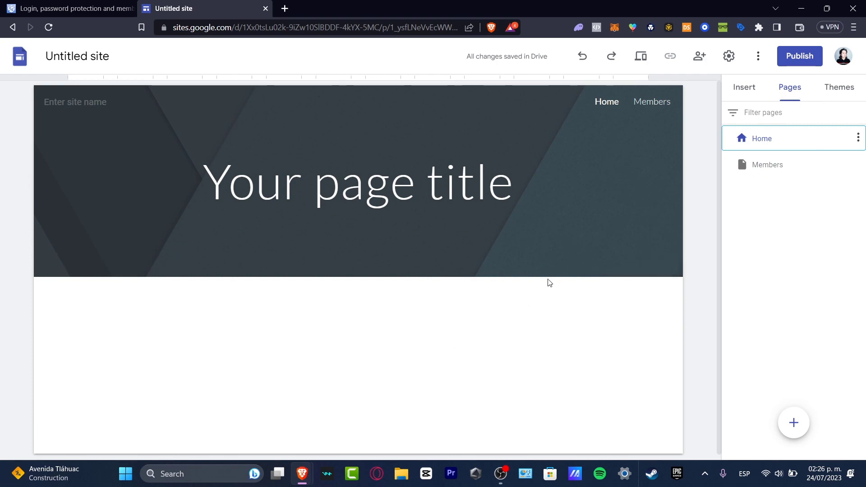
- Look at the AuthPro website, then reopen the Members page in the Google Sites editor
click(40, 4)
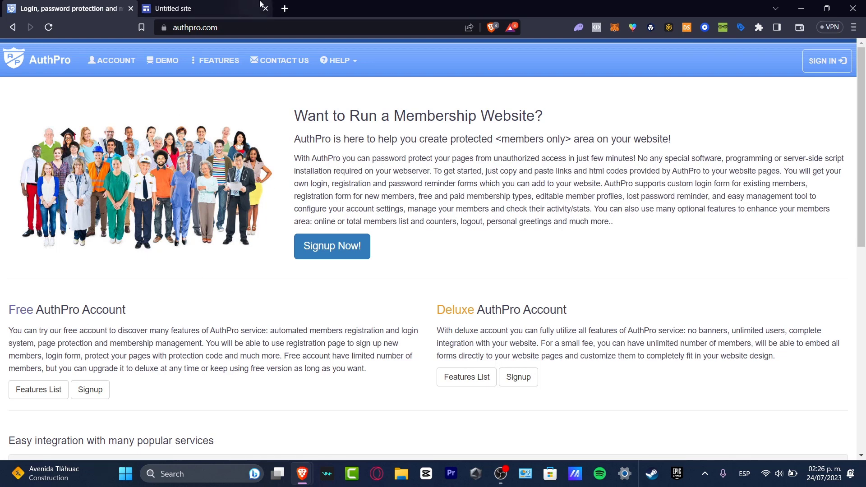
click(173, 8)
click(796, 164)
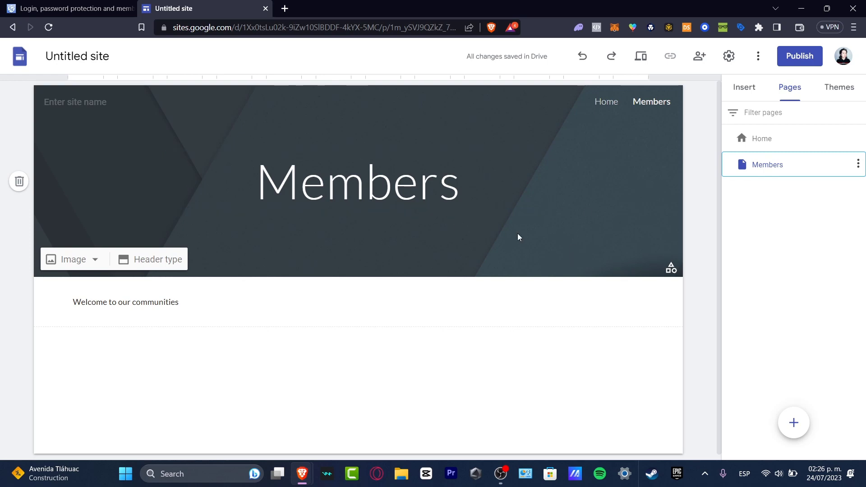
- Check the Members header image upload option without changing it, then start AuthPro's free signup
click(401, 272)
click(72, 259)
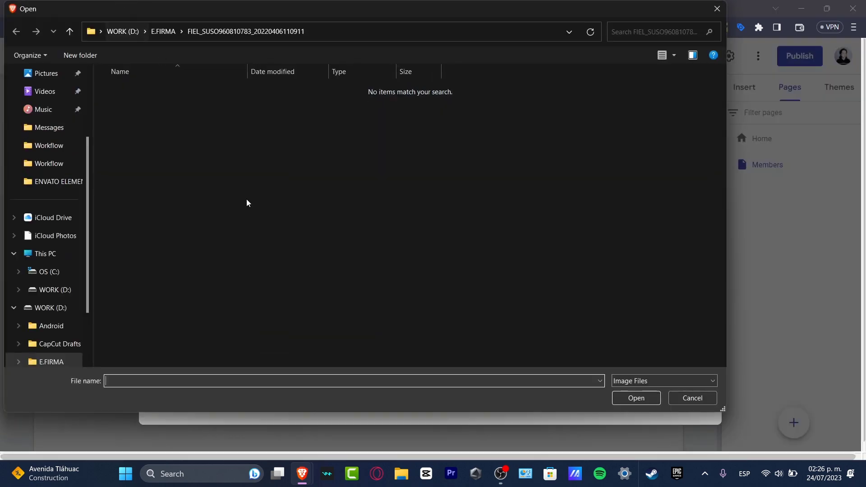
click(692, 397)
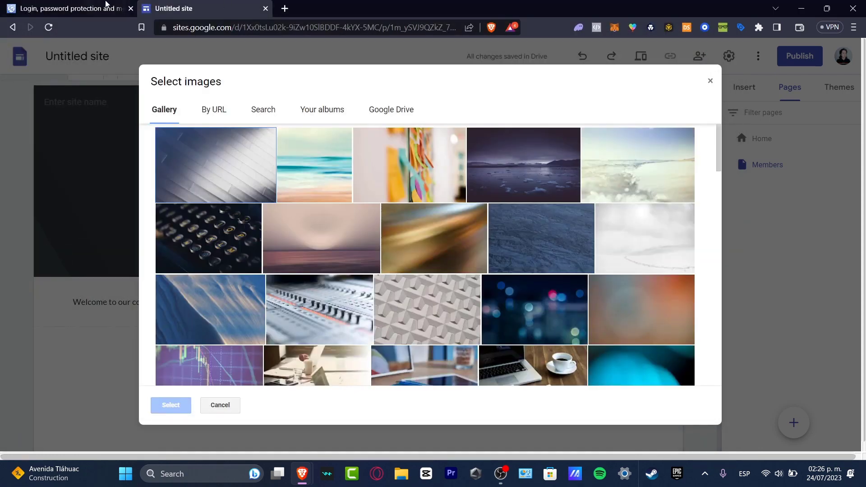
click(106, 7)
click(93, 394)
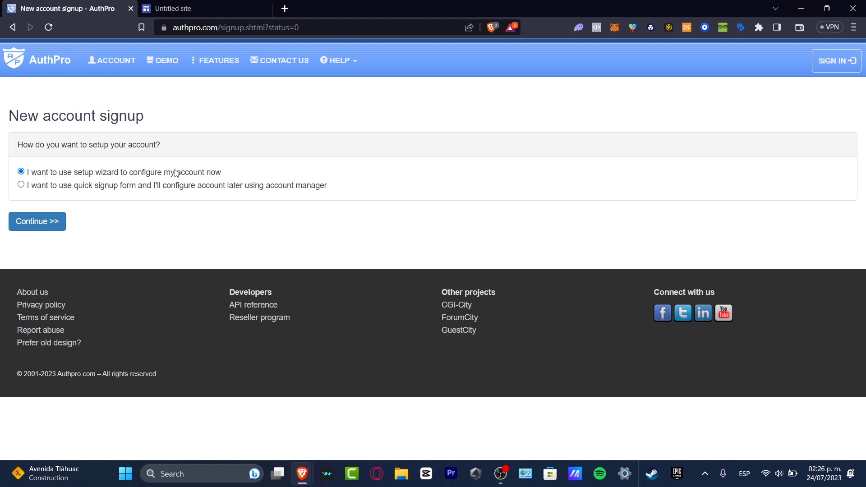
- Continue the setup-wizard signup and fill the account form, with website title 'Members' and the Google Sites URL
drag(100, 170, 233, 176)
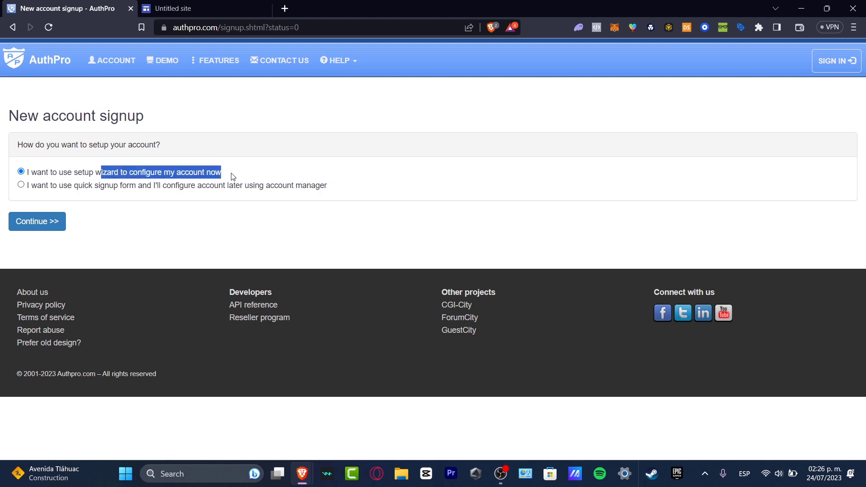
click(230, 176)
click(55, 221)
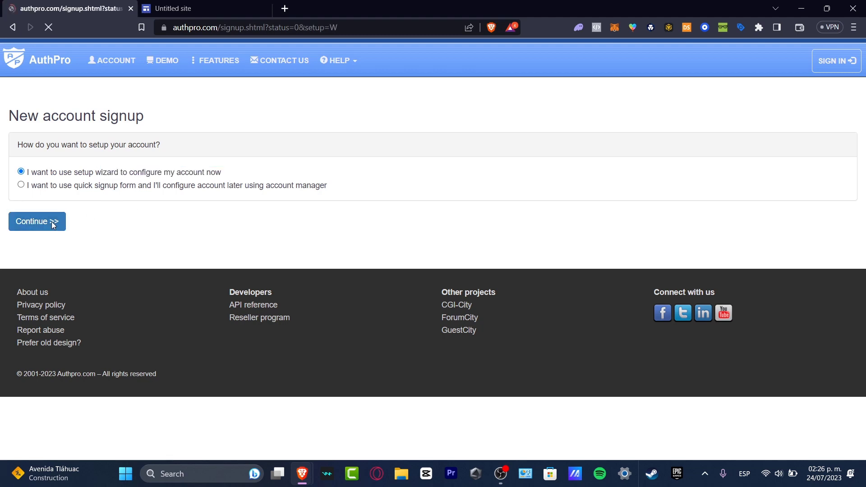
click(196, 155)
click(209, 239)
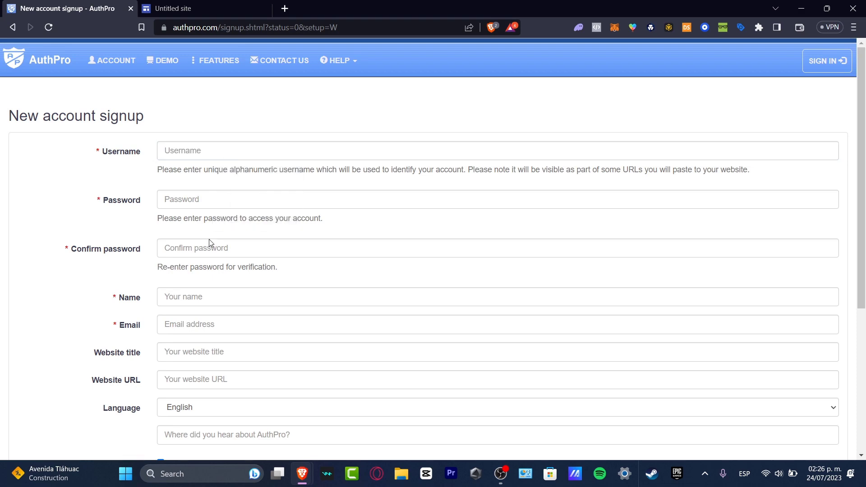
scroll(251, 265, down, 5)
scroll(251, 265, up, 5)
click(222, 357)
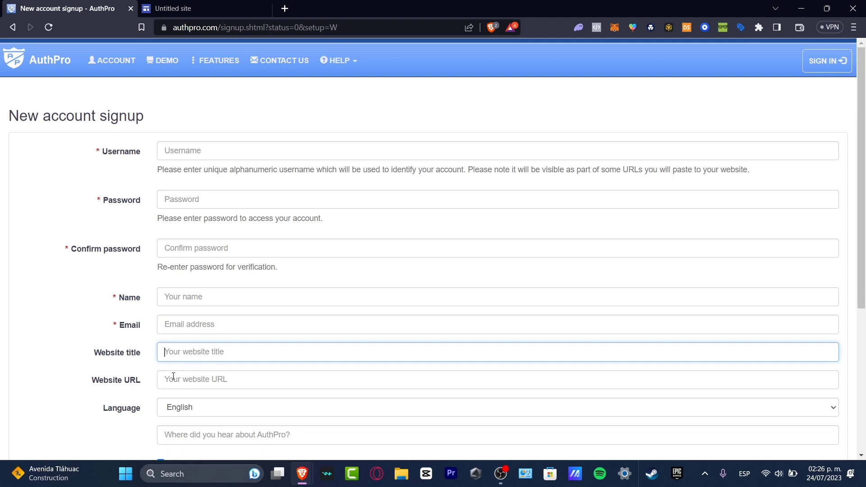
click(199, 380)
scroll(196, 383, down, 5)
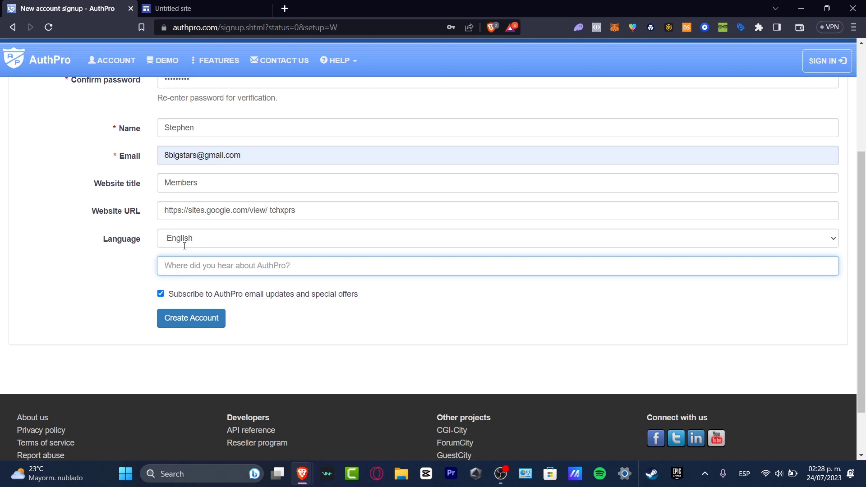
click(180, 8)
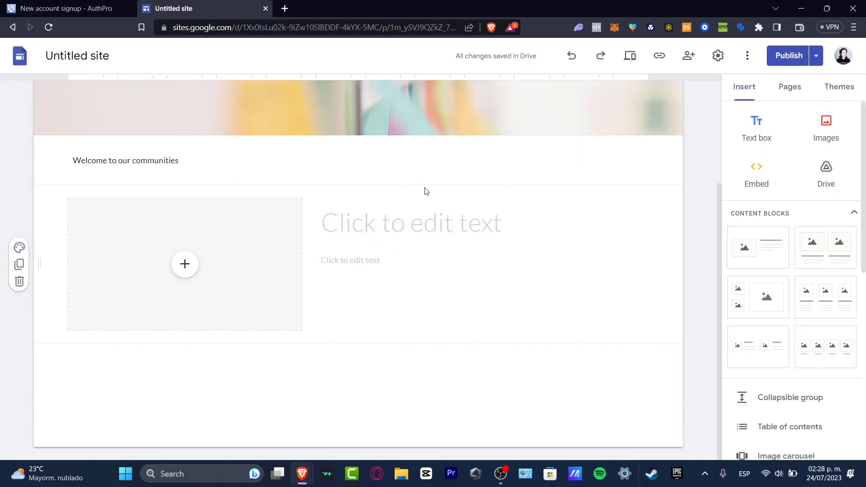
scroll(500, 241, up, 3)
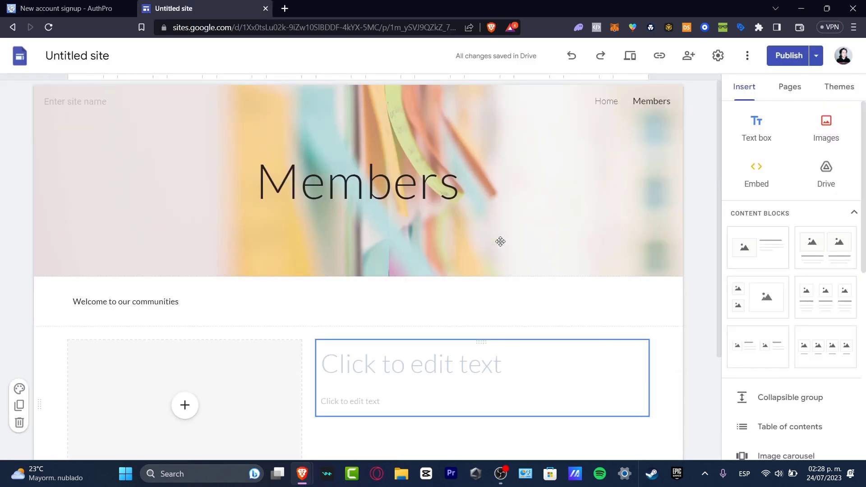
mouse_move(502, 245)
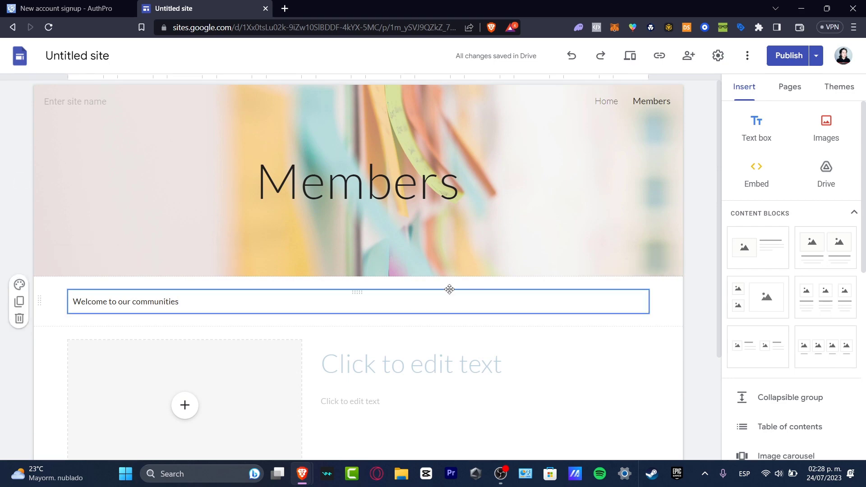
click(792, 57)
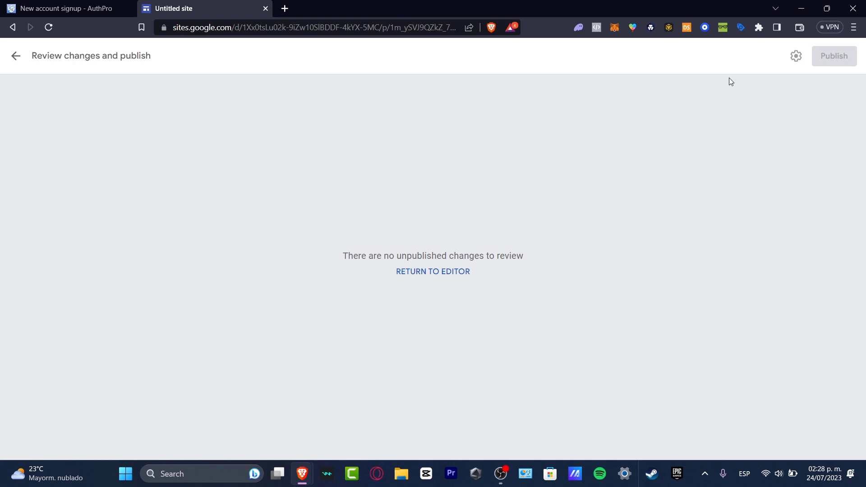
click(16, 62)
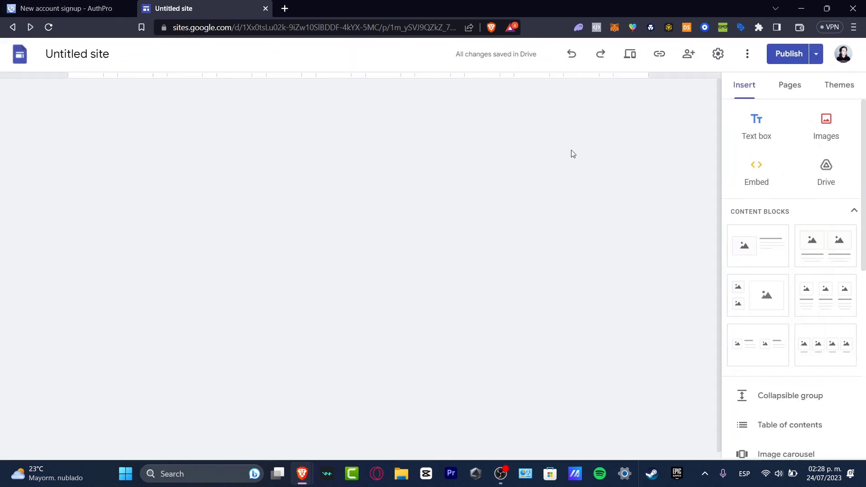
scroll(433, 361, down, 3)
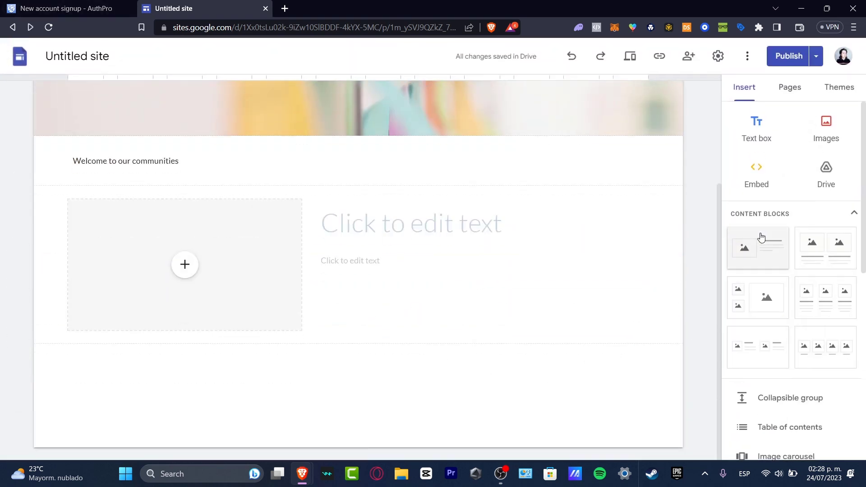
scroll(772, 342, down, 7)
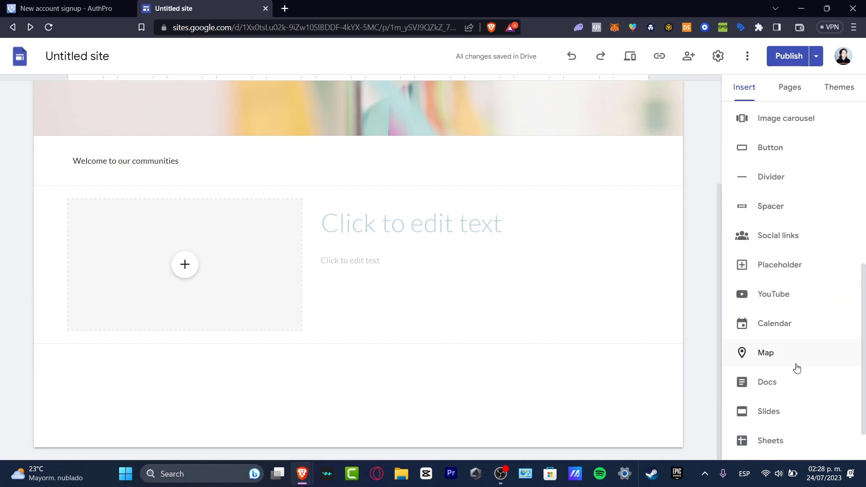
click(789, 360)
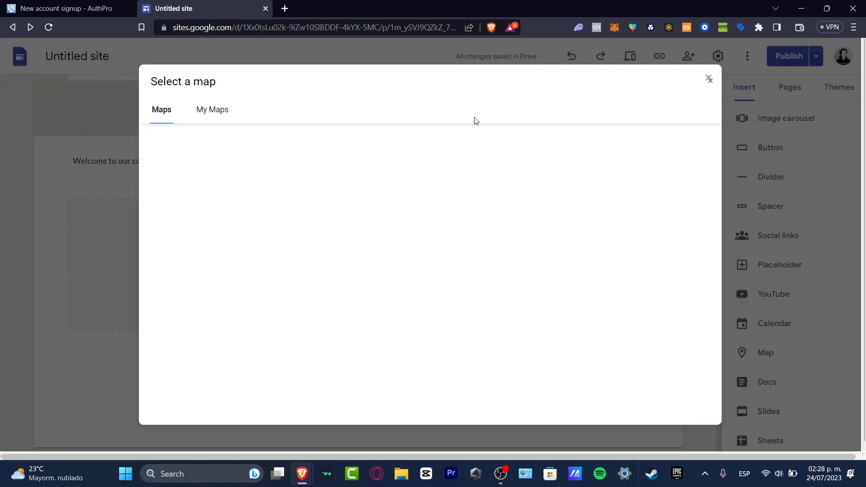
click(708, 79)
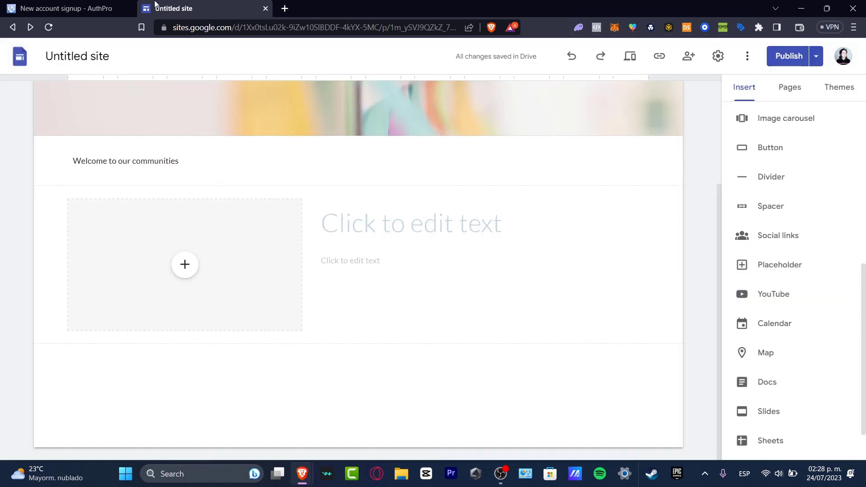
click(108, 9)
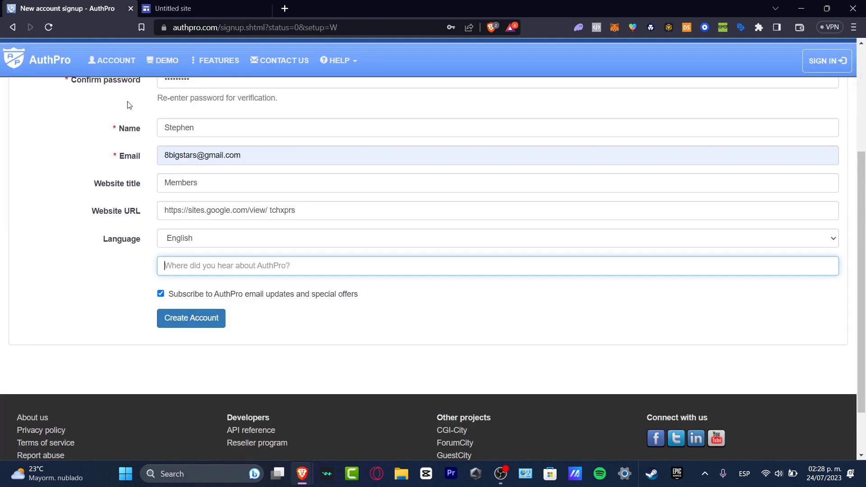
- Create the AuthPro account and review the member registration options, keeping free registration
click(200, 321)
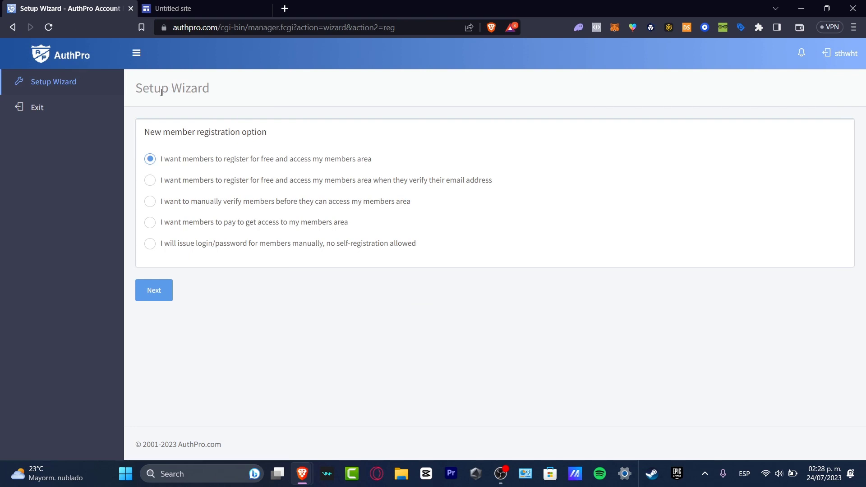
drag(193, 180, 495, 188)
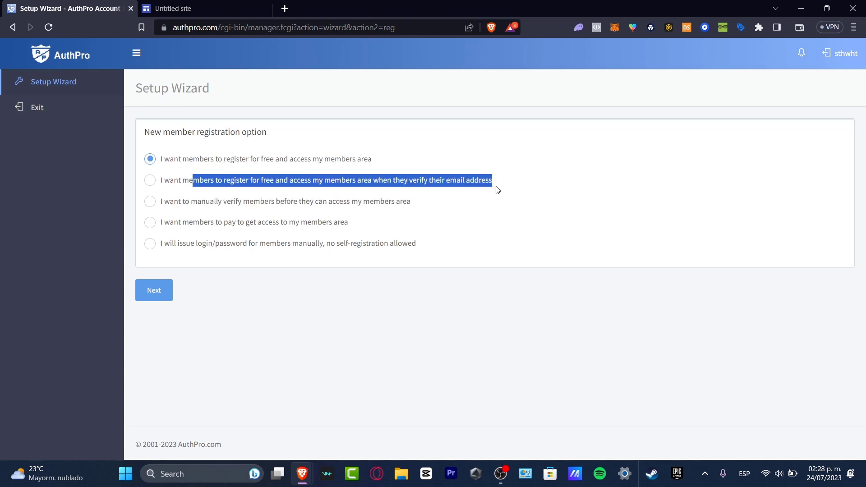
drag(182, 158, 380, 165)
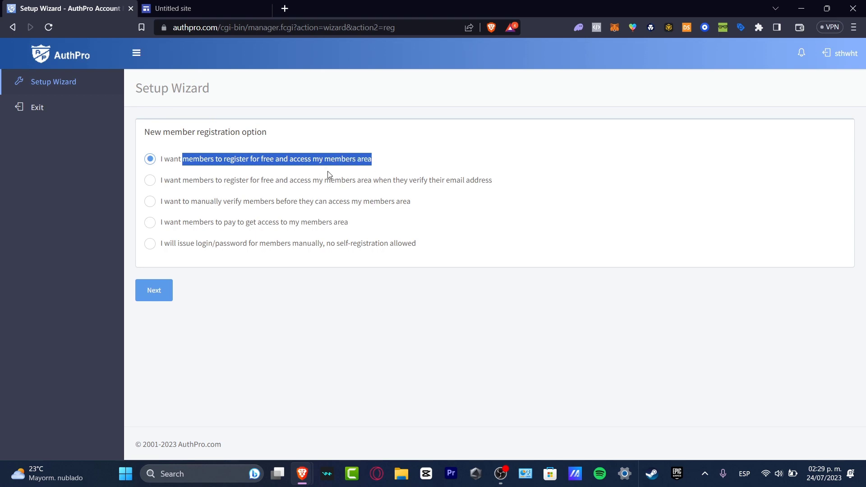
click(404, 164)
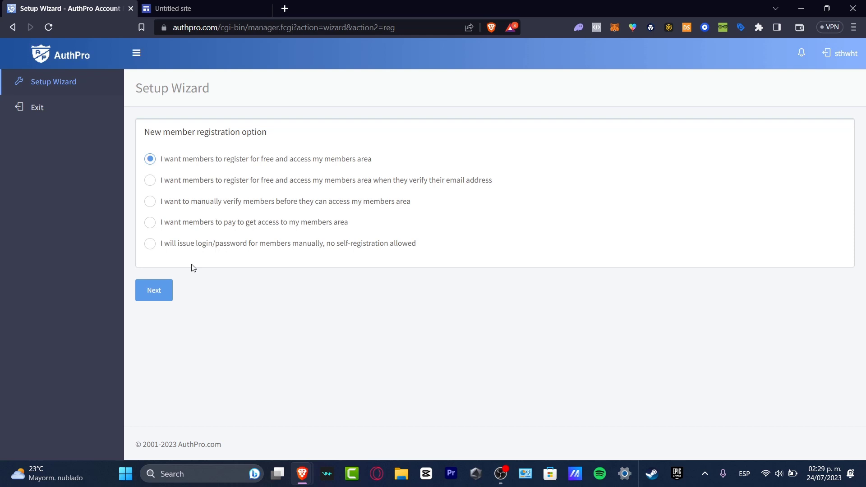
- Accept free registration and the default Name, Email, Username and Password form fields
click(155, 290)
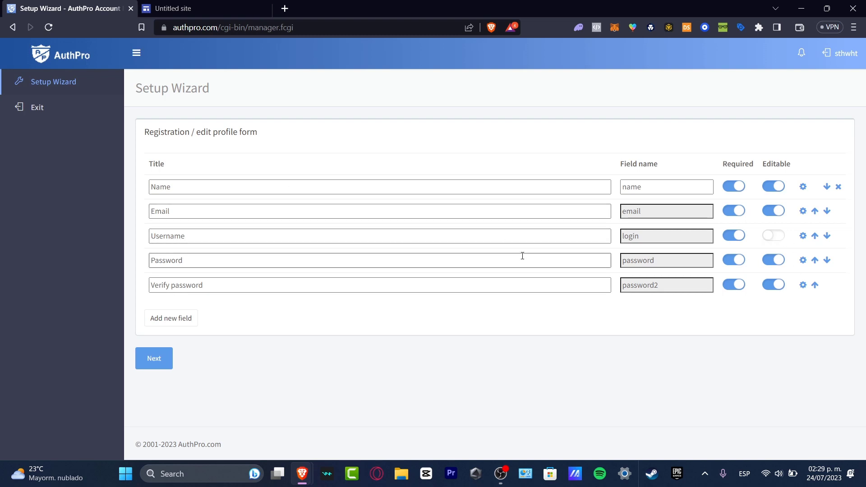
click(221, 8)
click(67, 8)
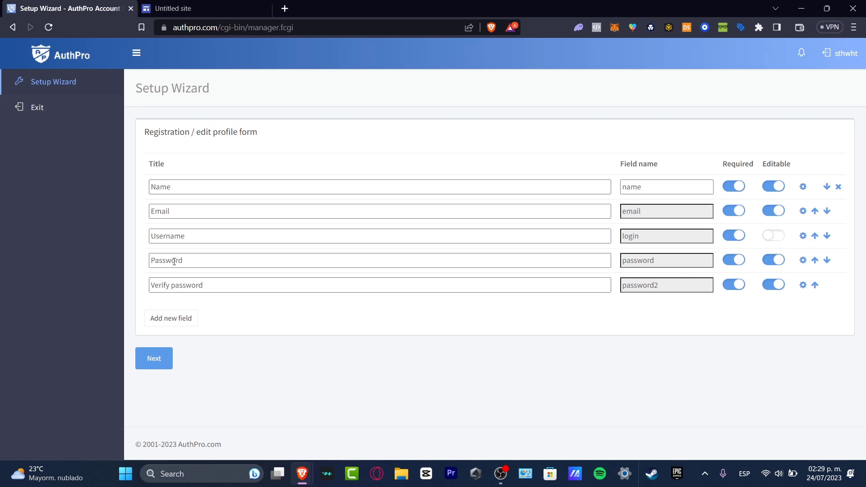
click(157, 360)
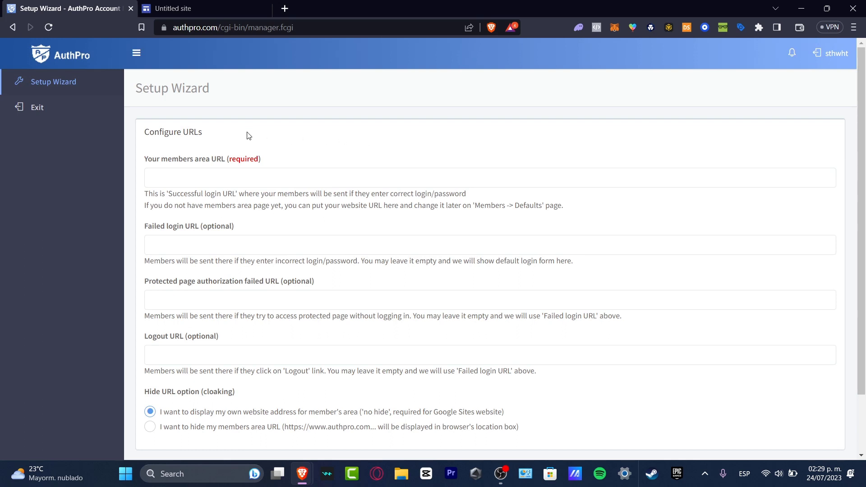
- Read the members area URL field and its login URL help, then switch to Google Sites
click(219, 173)
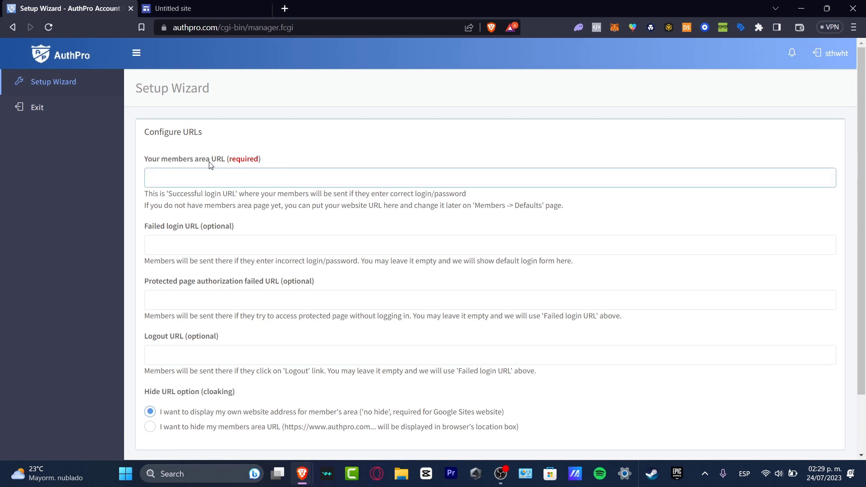
drag(199, 160, 227, 163)
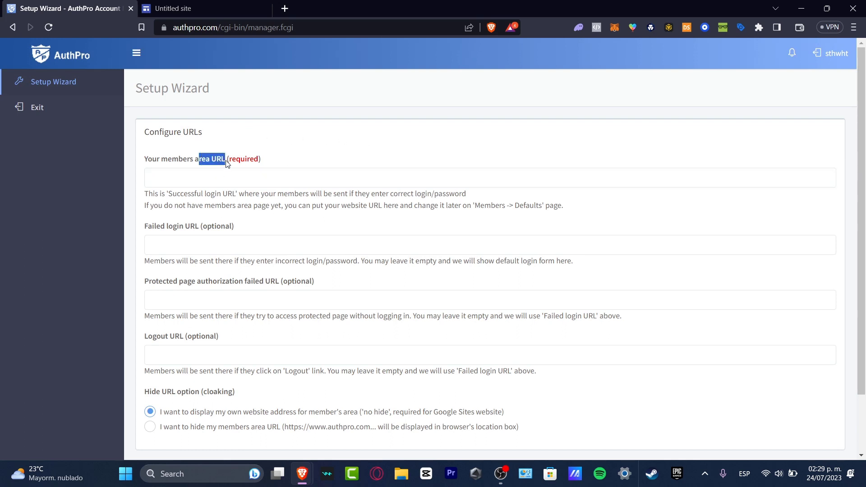
click(276, 171)
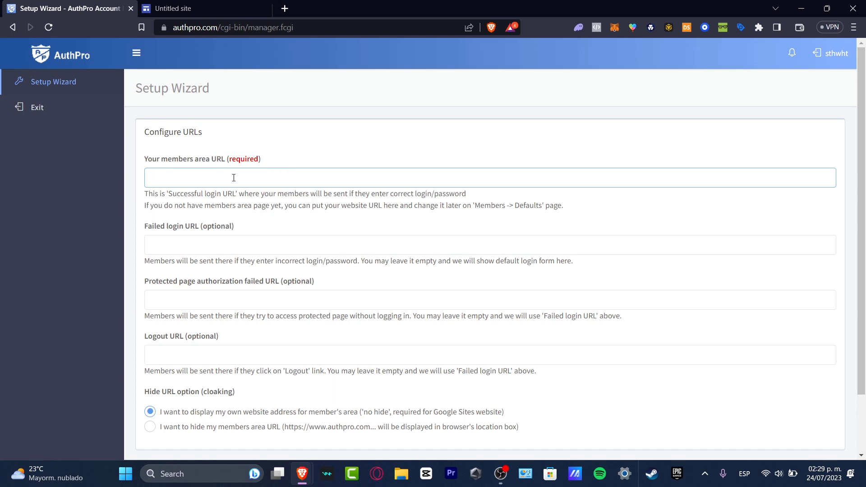
drag(244, 193, 468, 199)
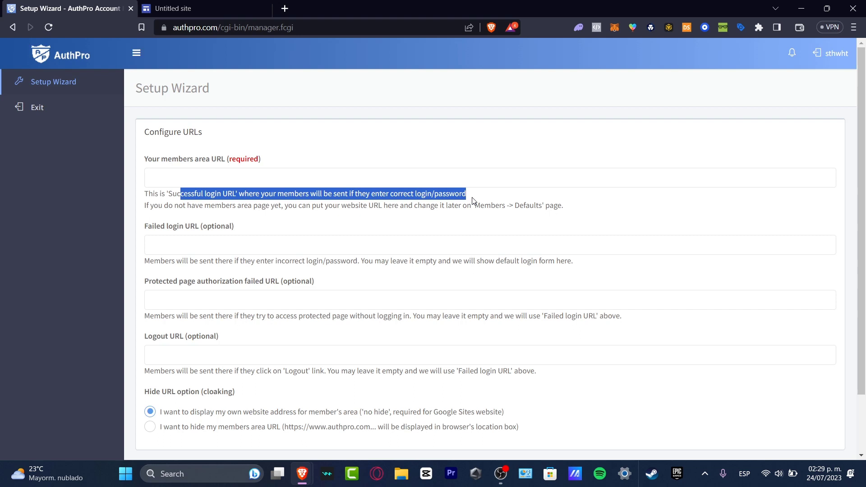
click(210, 8)
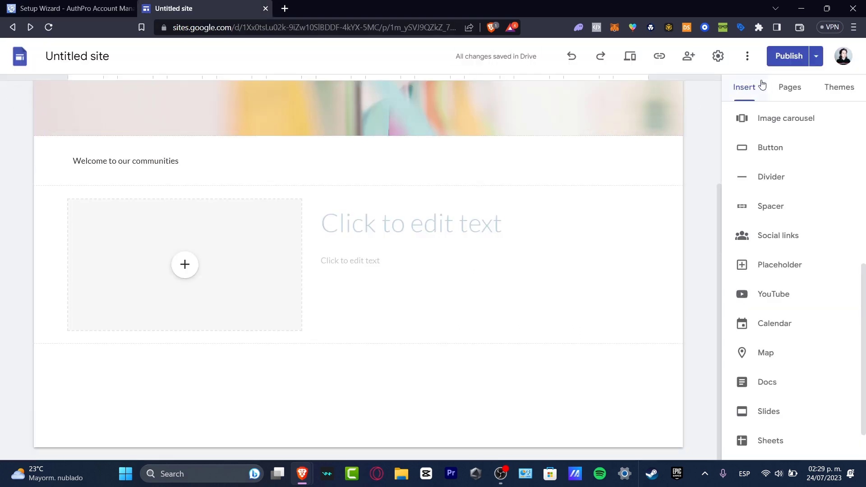
- Load the published site in a new tab and copy its Members page address
click(660, 57)
click(284, 8)
text(https://sites.google.com/view/tchxprs)
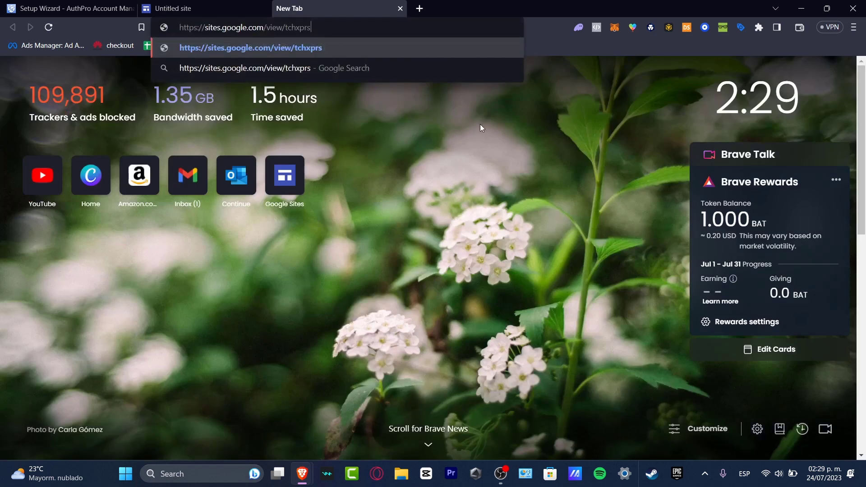
key(Return)
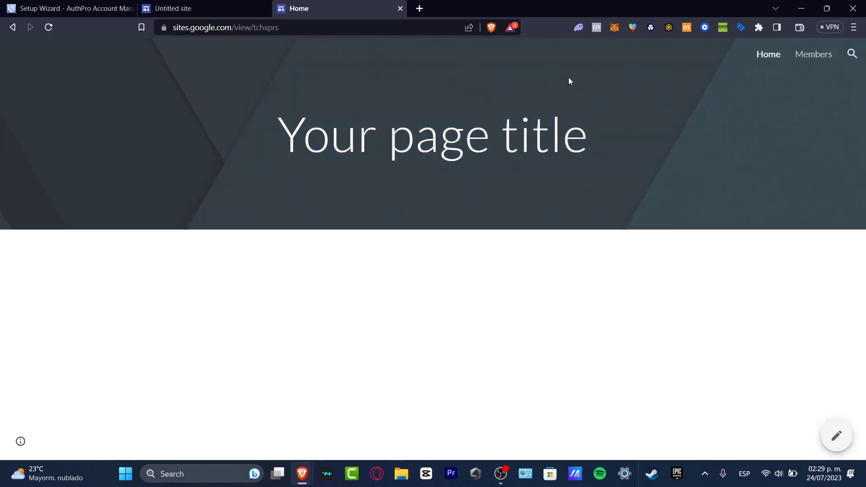
click(823, 59)
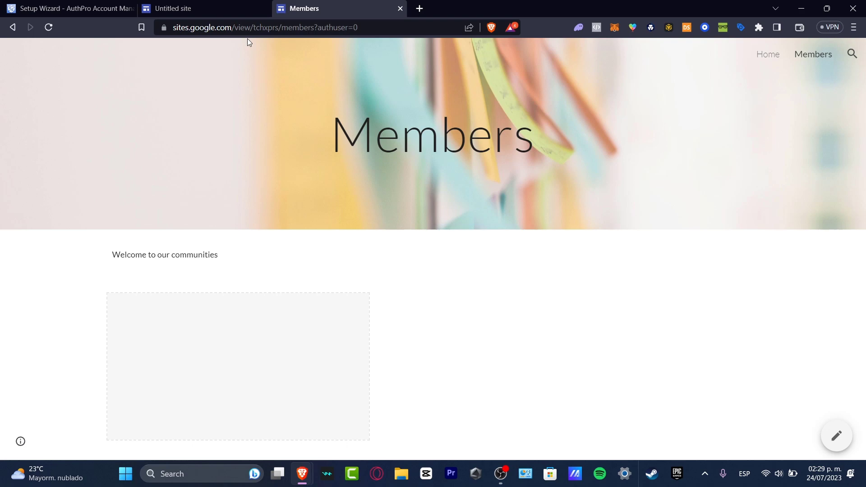
click(266, 28)
key(ctrl+c)
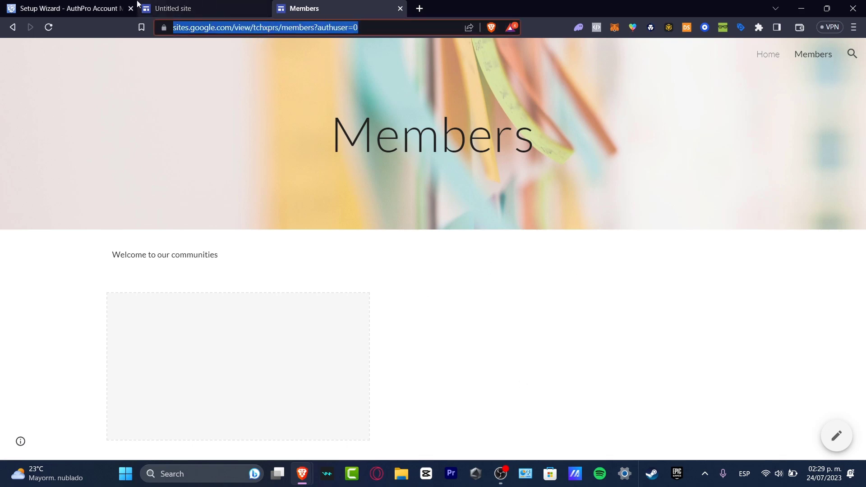
click(113, 8)
- Paste the Google Sites Members page address as the members area URL, leaving optional URLs empty
click(341, 177)
key(ctrl+v)
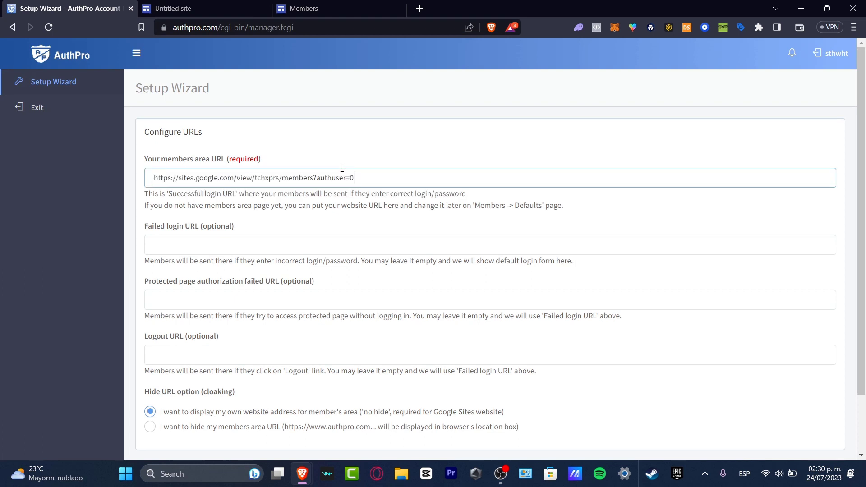
click(370, 219)
click(212, 248)
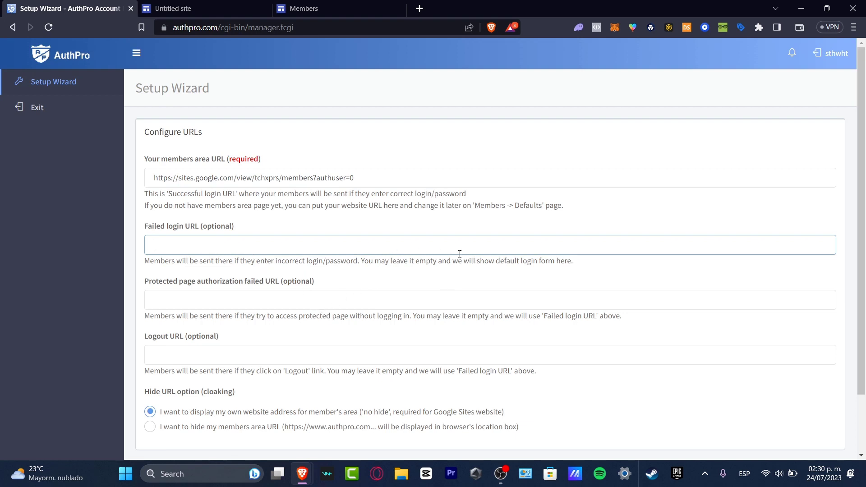
drag(478, 260, 577, 261)
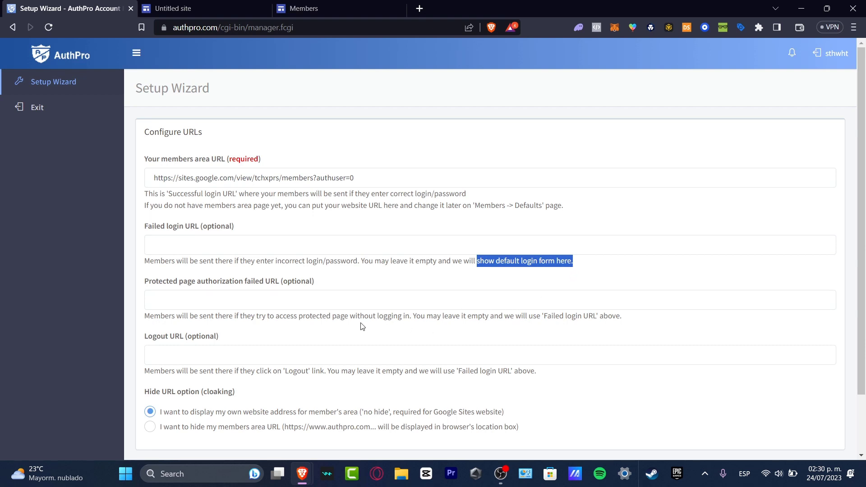
click(290, 296)
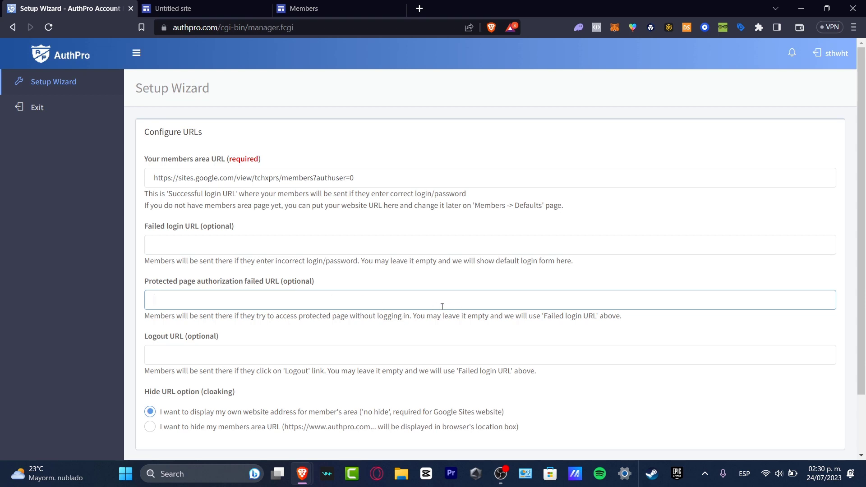
click(306, 346)
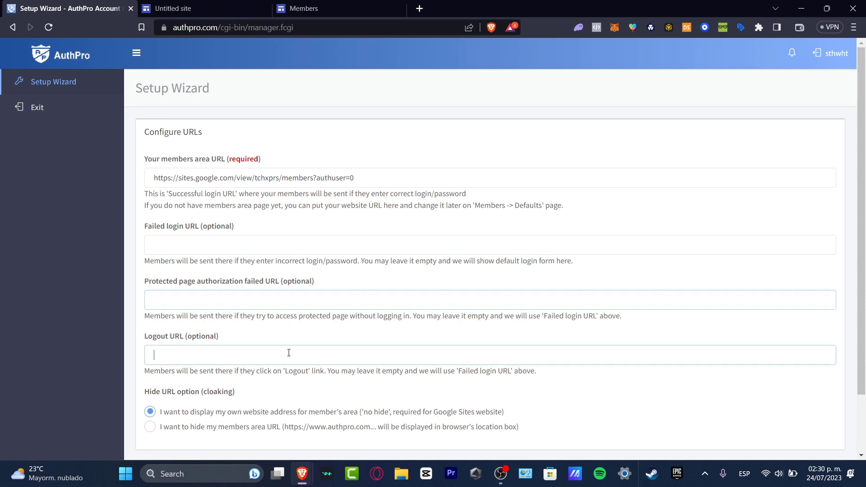
scroll(306, 325, down, 2)
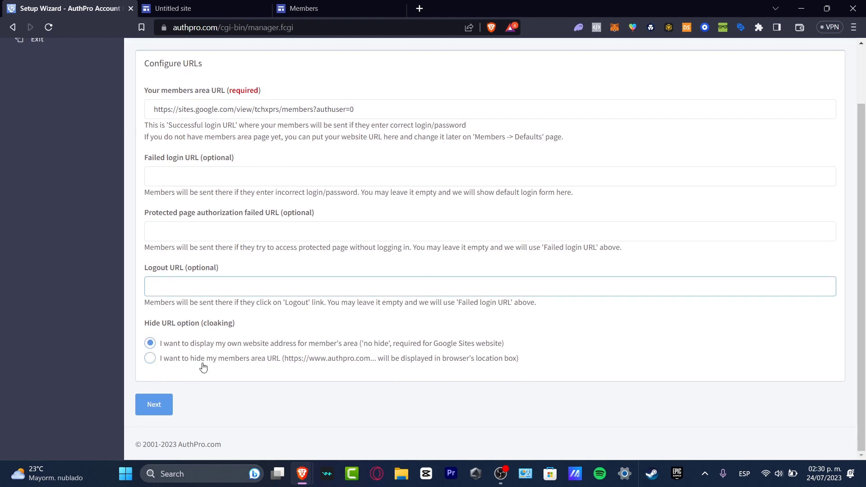
- Keep the 'no hide' members area URL option and advance the wizard
click(276, 358)
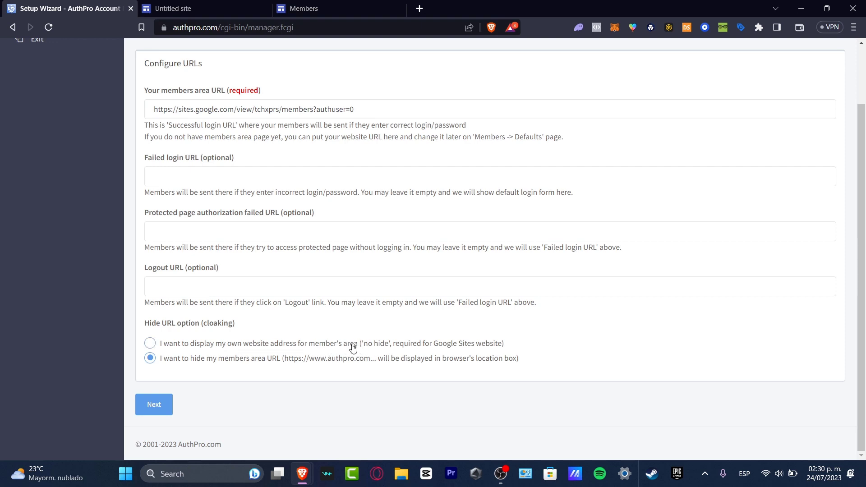
click(471, 345)
click(170, 402)
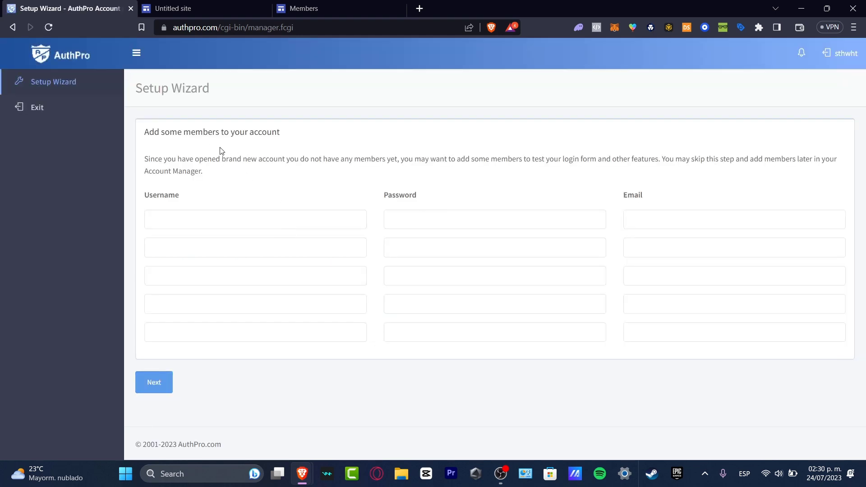
- Enter admin as the first member's username and begin typing the member's e-mail address
click(312, 216)
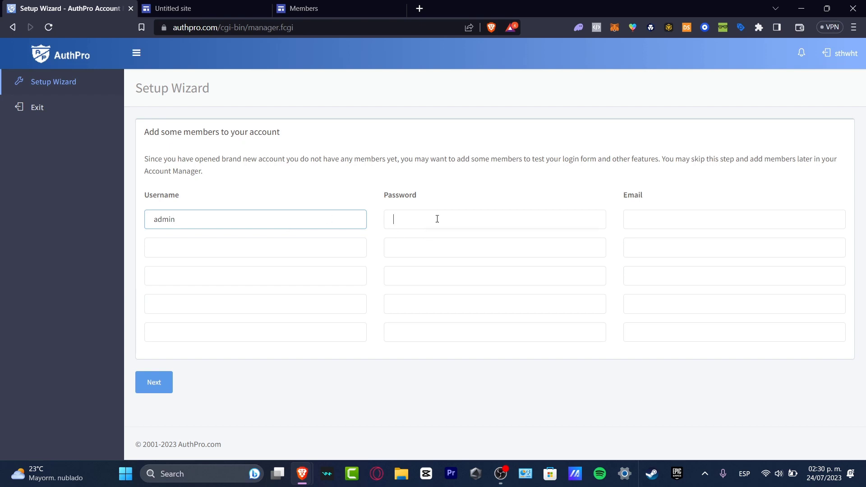
text(admin)
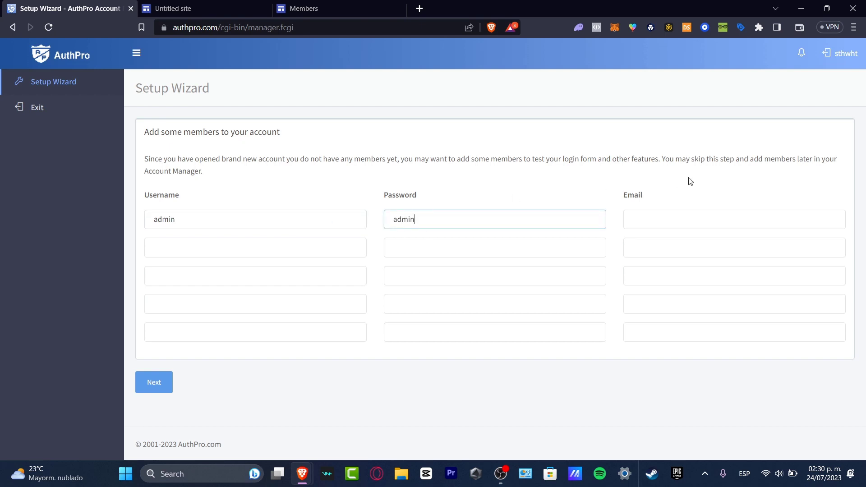
click(707, 220)
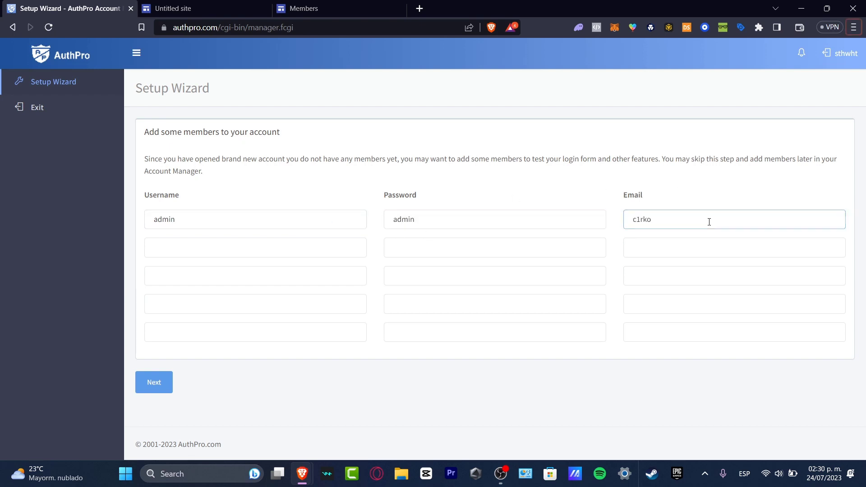
- Switch the keyboard layout to Spanish (Mexico) and add the @ sign to the e-mail address
click(708, 222)
key(alt+shift)
click(744, 472)
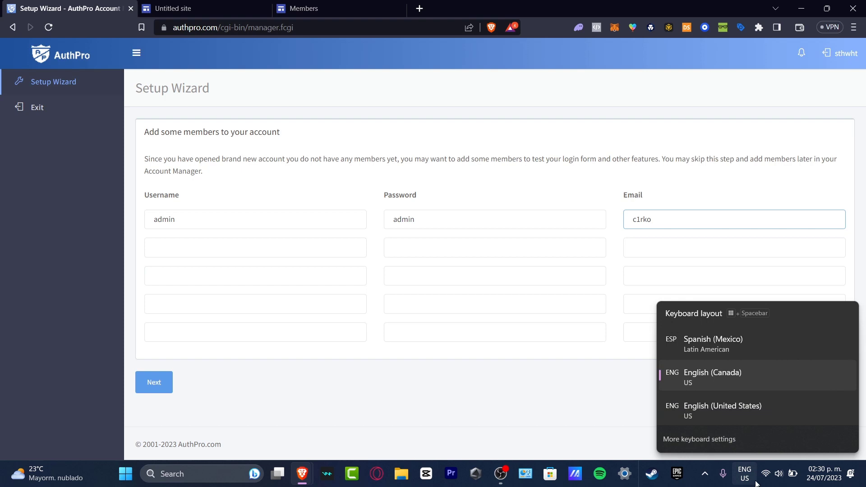
click(727, 337)
text(@live.com)
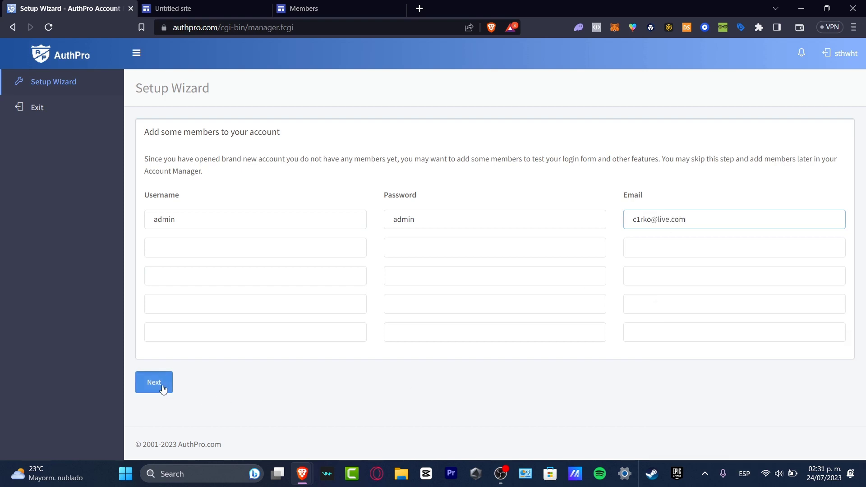
- Submit the member and advance to the wizard's final integration page
click(165, 383)
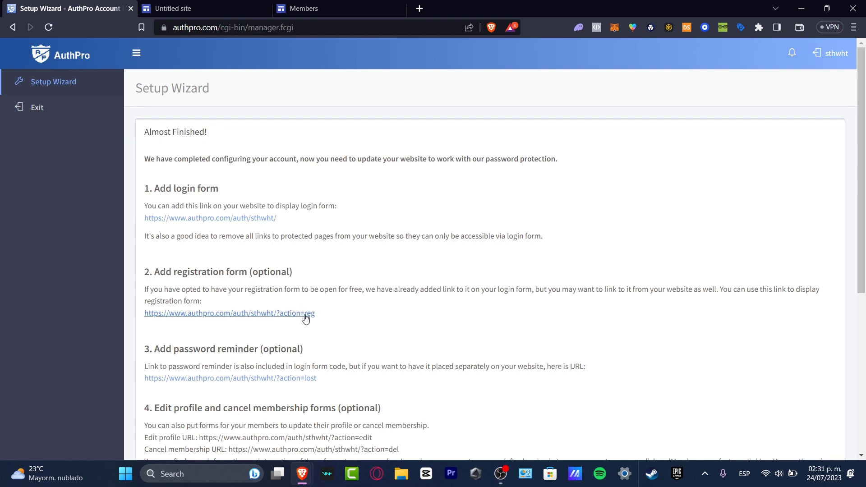
scroll(306, 327, down, 3)
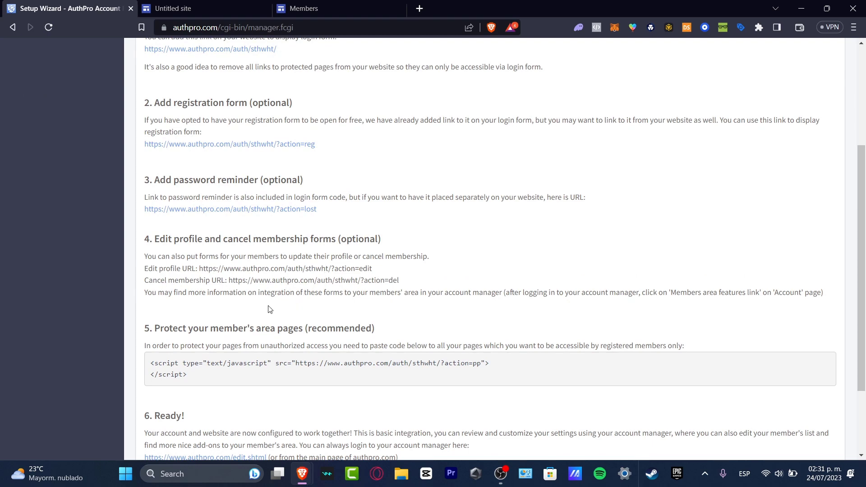
- Select the whole script code under section 5 'Protect your member's area pages'
drag(218, 329, 375, 325)
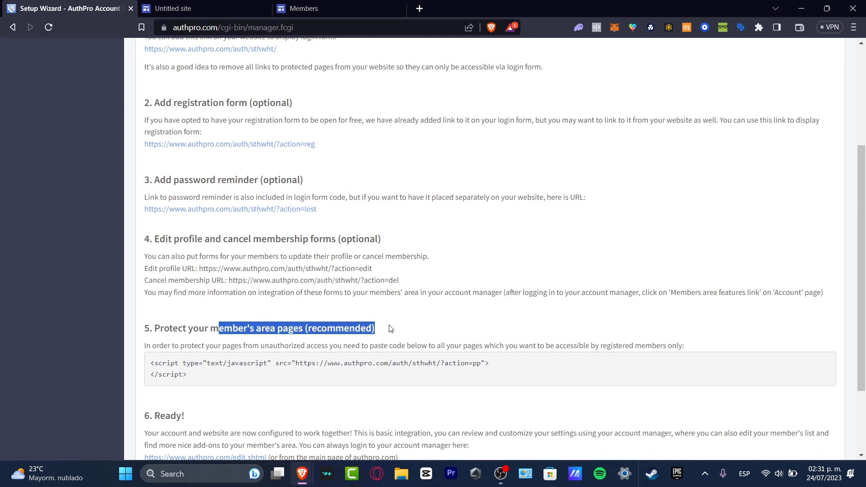
scroll(435, 315, down, 2)
drag(185, 242, 694, 248)
click(508, 275)
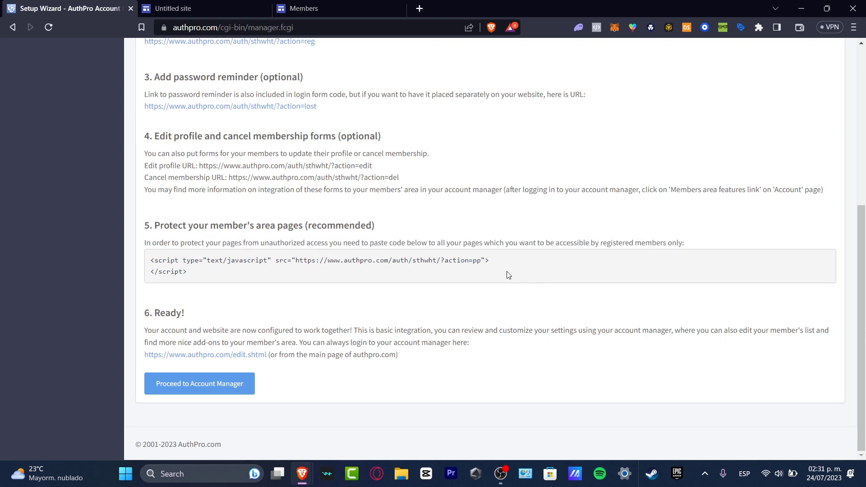
triple_click(200, 275)
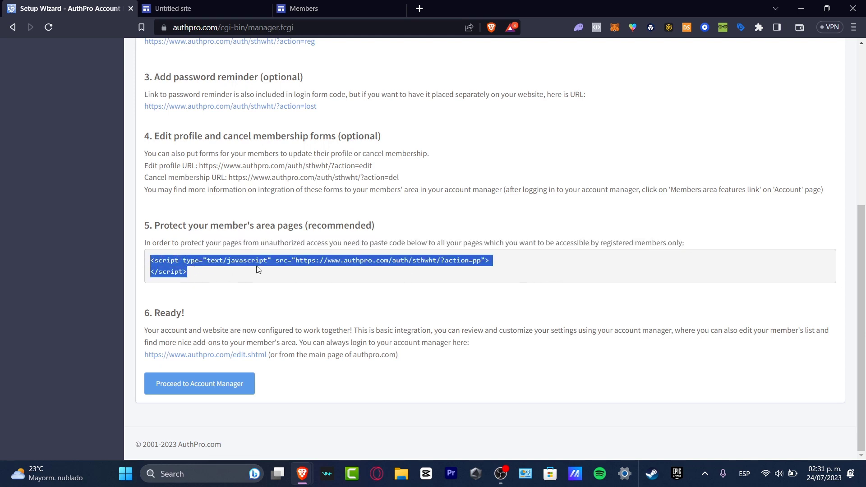
- In the Untitled site editor, open the Embed from the web dialog on its Embed code tab
click(214, 4)
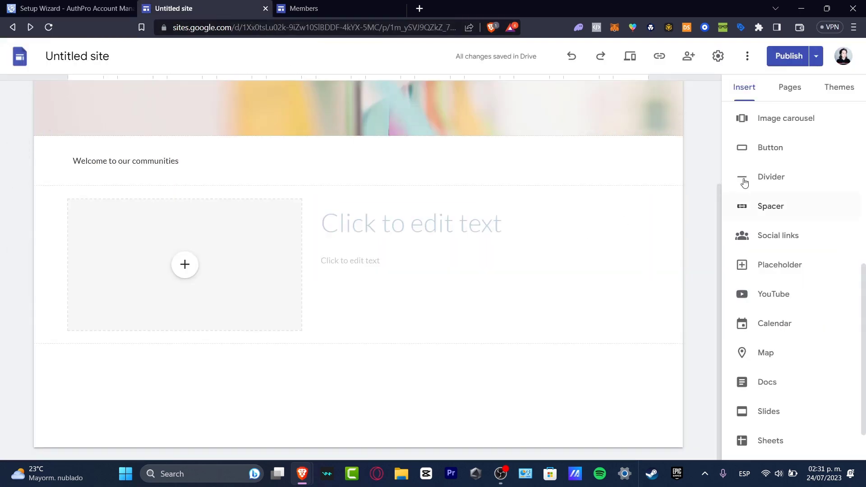
scroll(782, 144, up, 1)
scroll(783, 144, up, 5)
click(771, 177)
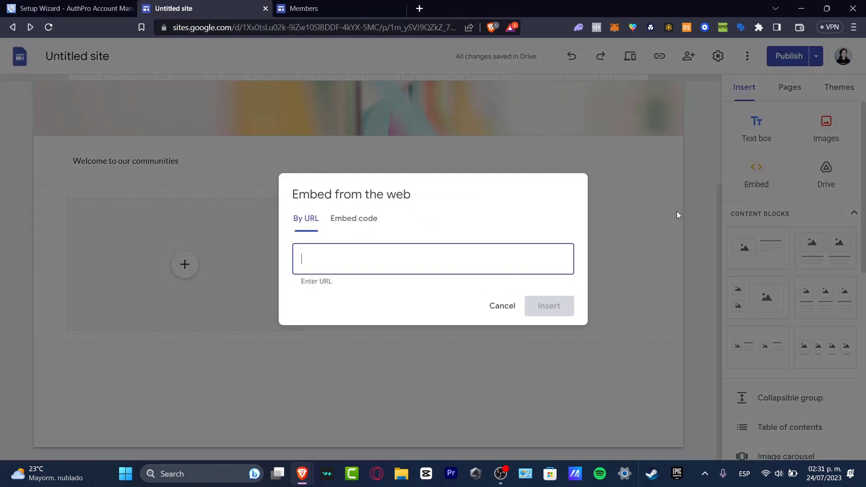
click(369, 229)
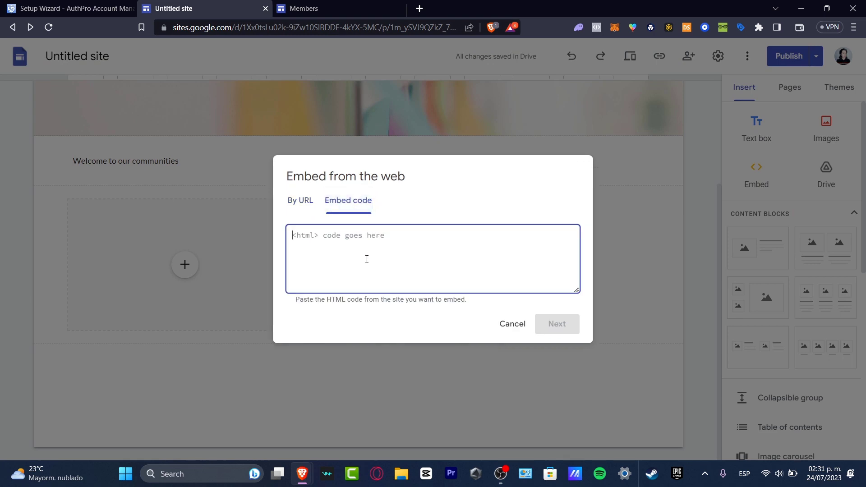
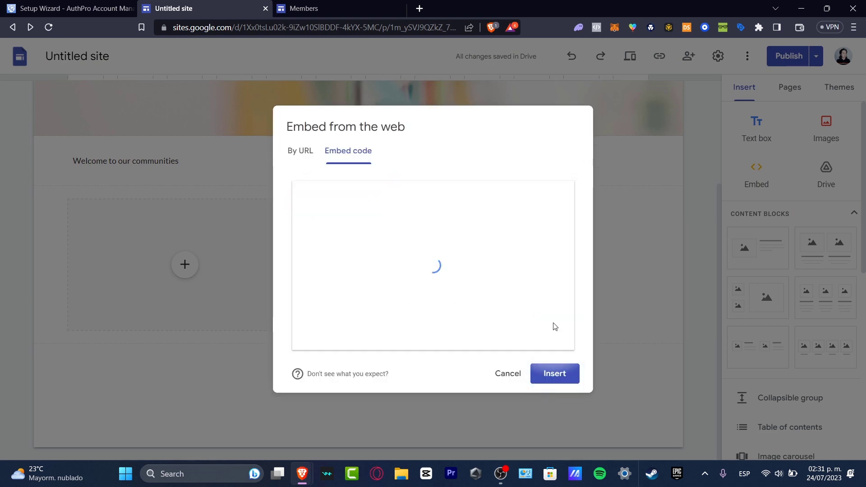
- Insert the AuthPro login form embed and drag it into its final position on the Members page
click(565, 375)
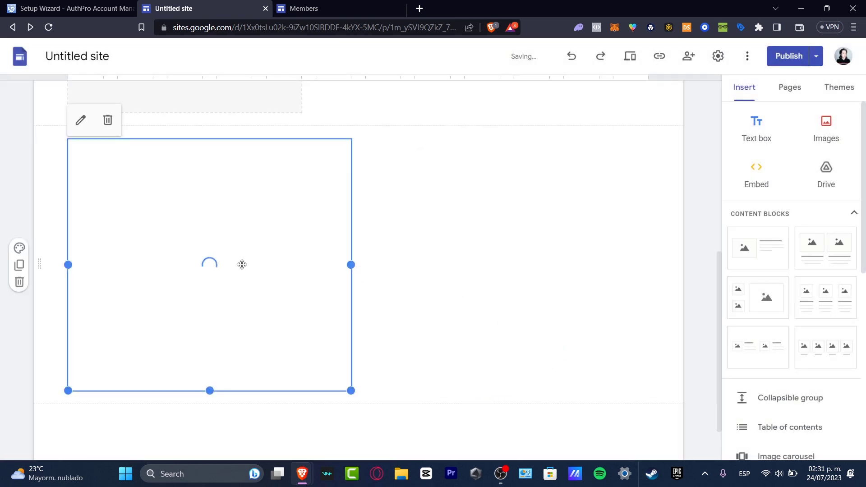
drag(242, 264, 387, 219)
scroll(543, 303, up, 7)
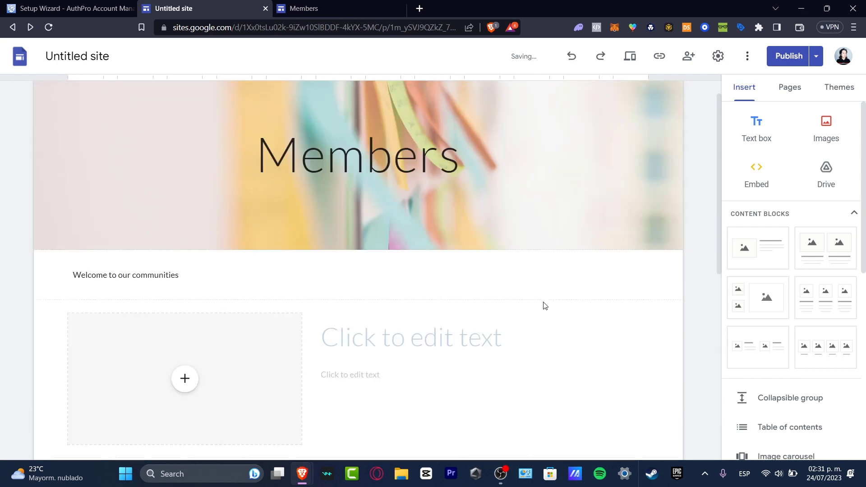
scroll(543, 305, down, 3)
drag(448, 384, 325, 340)
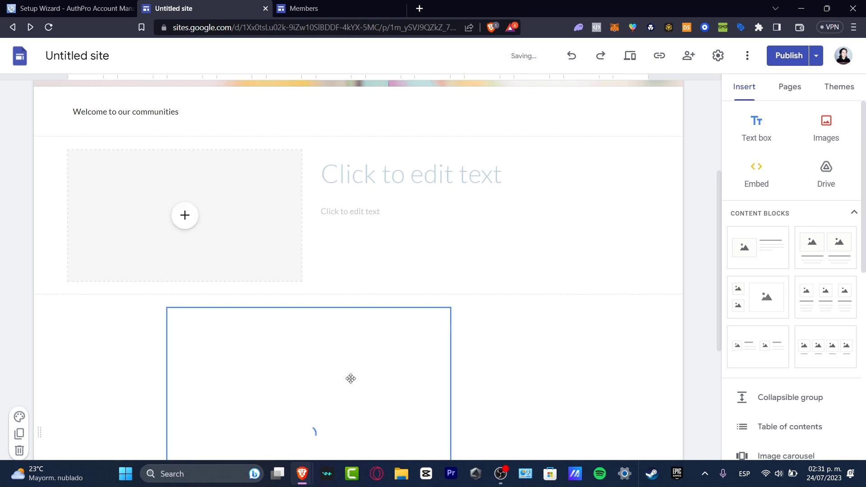
mouse_move(350, 377)
mouse_down()
mouse_move(399, 365)
mouse_move(356, 133)
mouse_move(369, 159)
mouse_move(377, 285)
mouse_up()
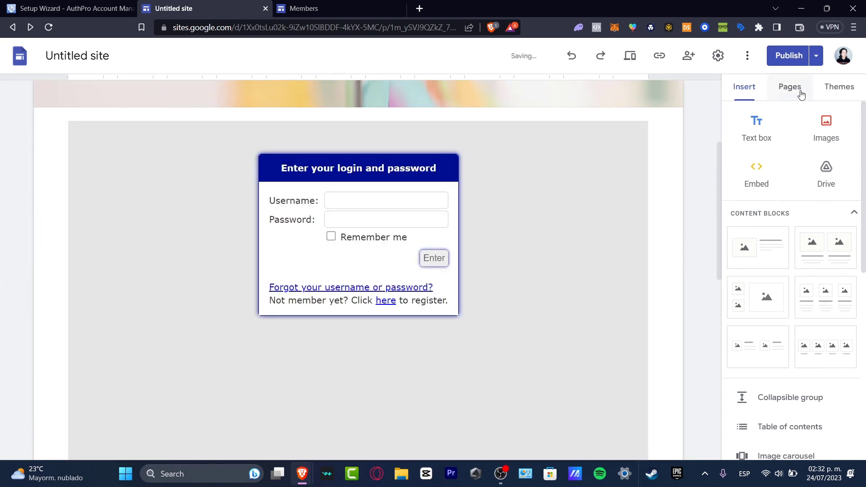
- Publish the site and continue to the AuthPro account dashboard
click(788, 56)
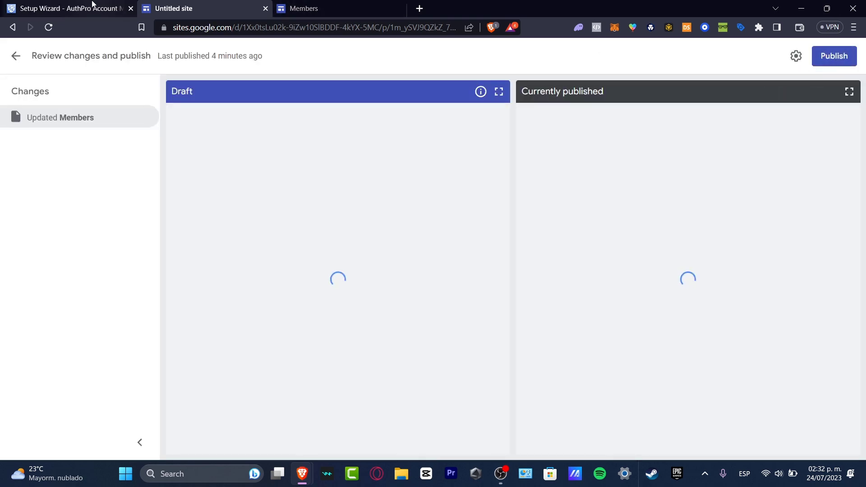
click(91, 6)
click(236, 388)
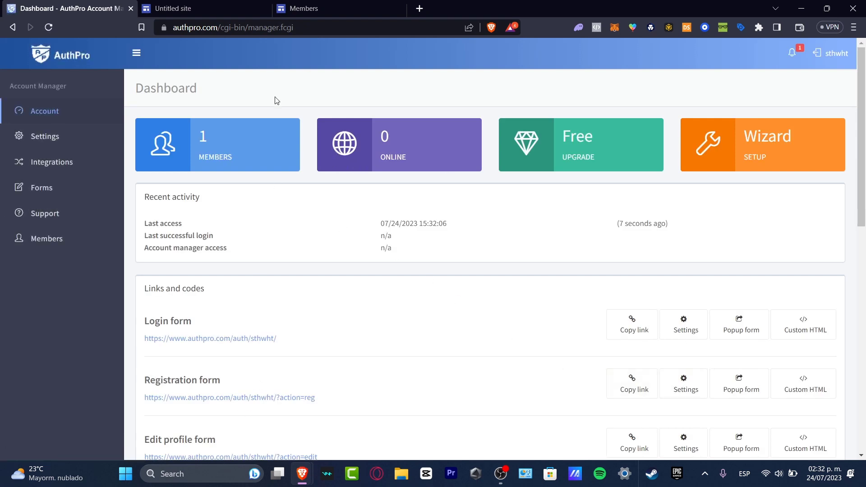
- Dismiss the site-published confirmation and go to the live Members page
click(308, 5)
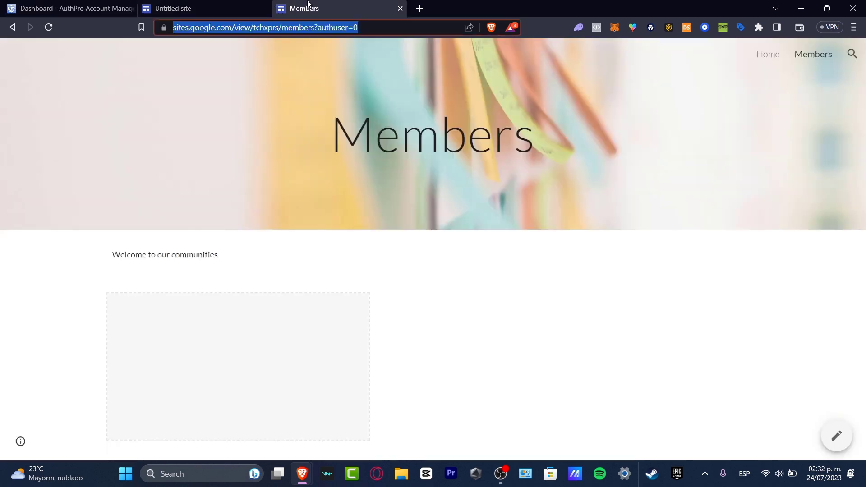
key(ctrl+shift+Tab)
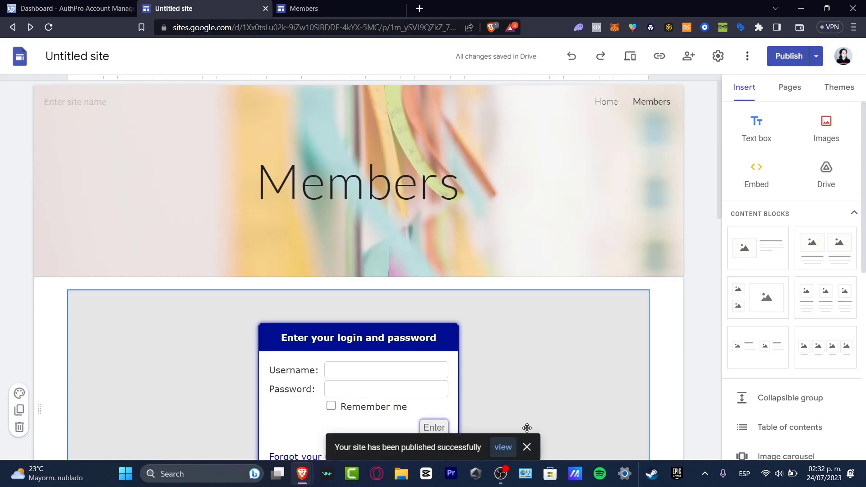
click(531, 452)
click(322, 5)
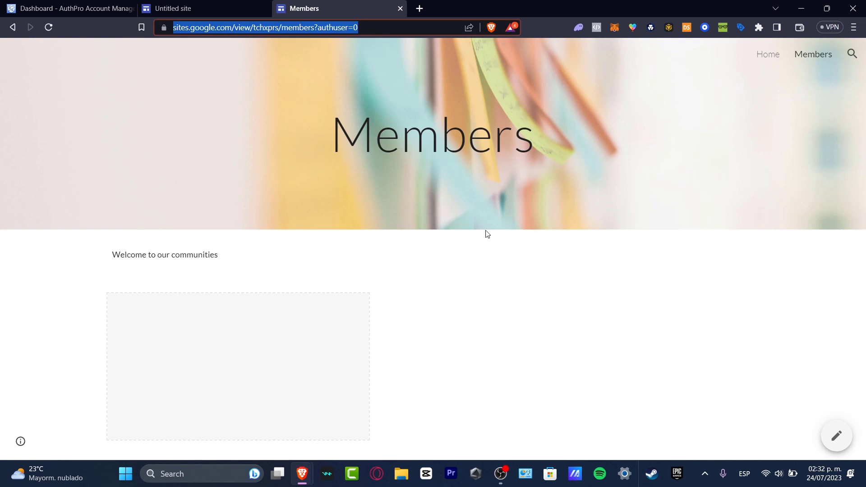
- Reload the live Members page and sign in with the username and password in the AuthPro form
click(49, 26)
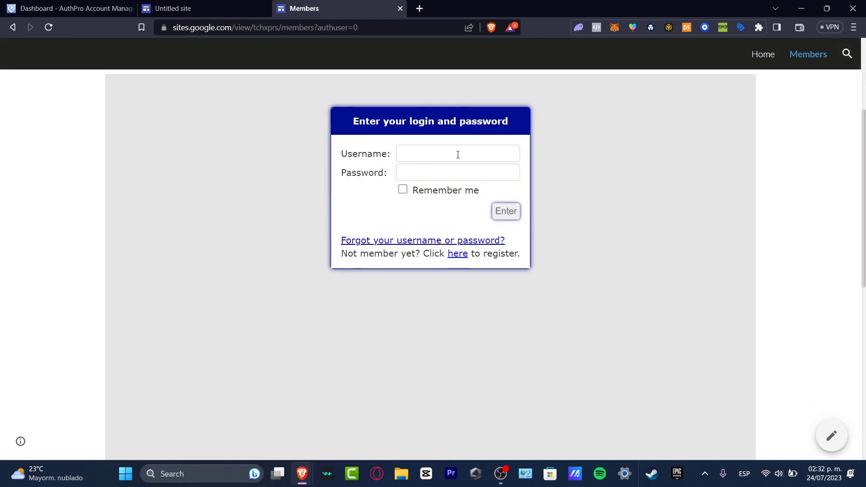
click(458, 154)
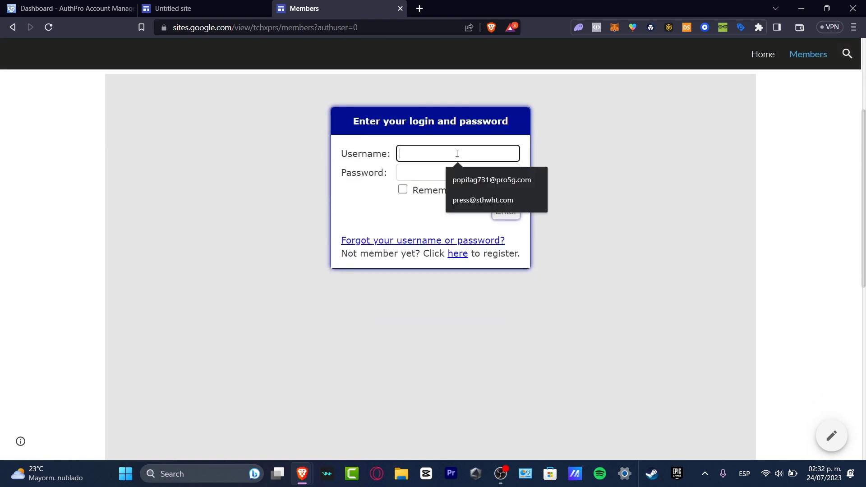
text(admin)
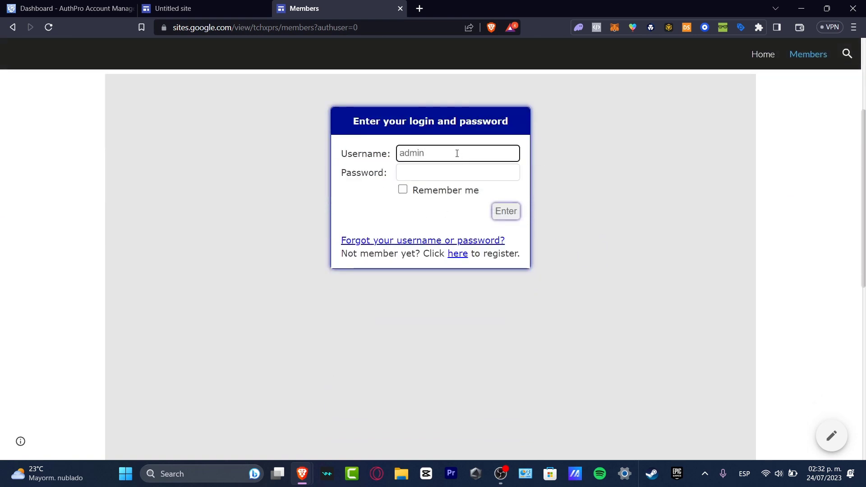
key(Tab)
text(ad)
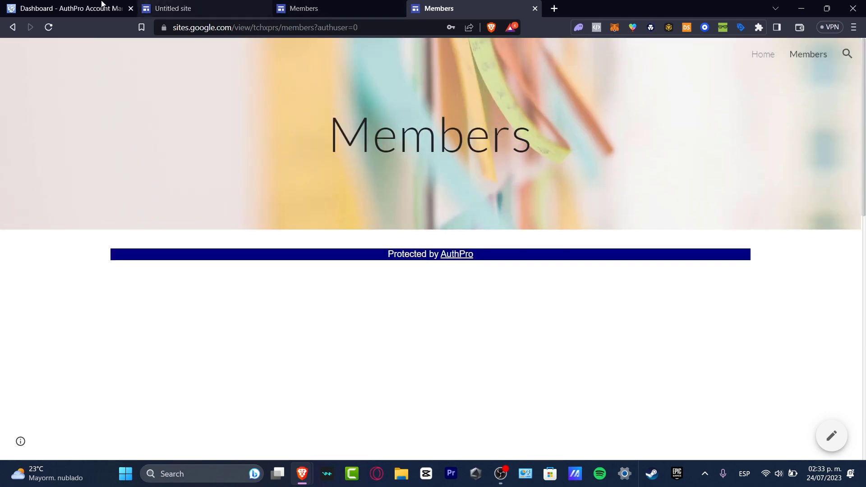
- Copy the AuthPro Registration form link, load it in a new tab, then return to Members
click(99, 8)
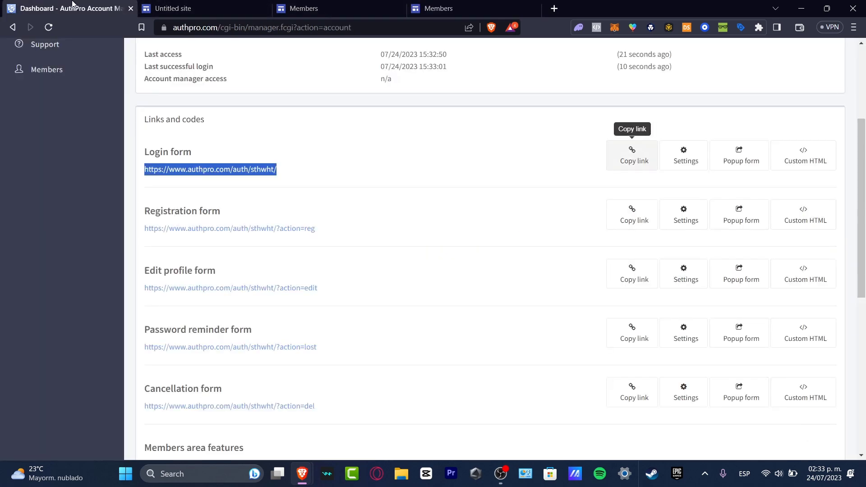
click(631, 216)
click(554, 9)
key(ctrl+v)
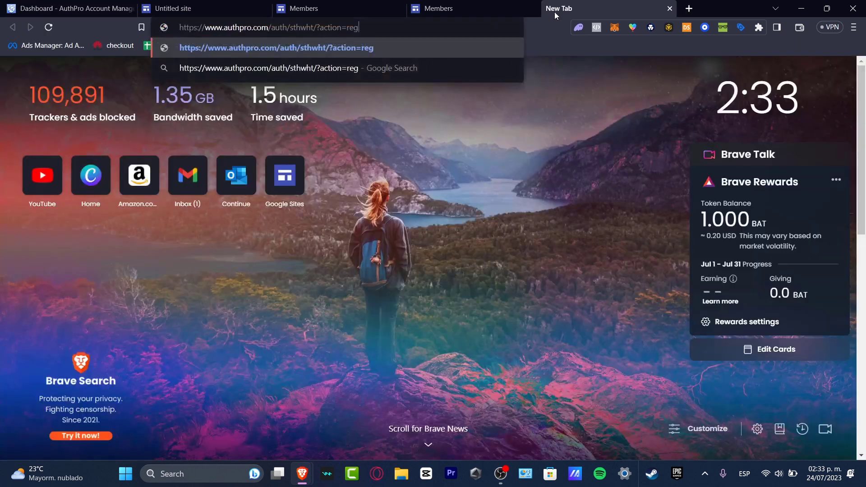
key(Return)
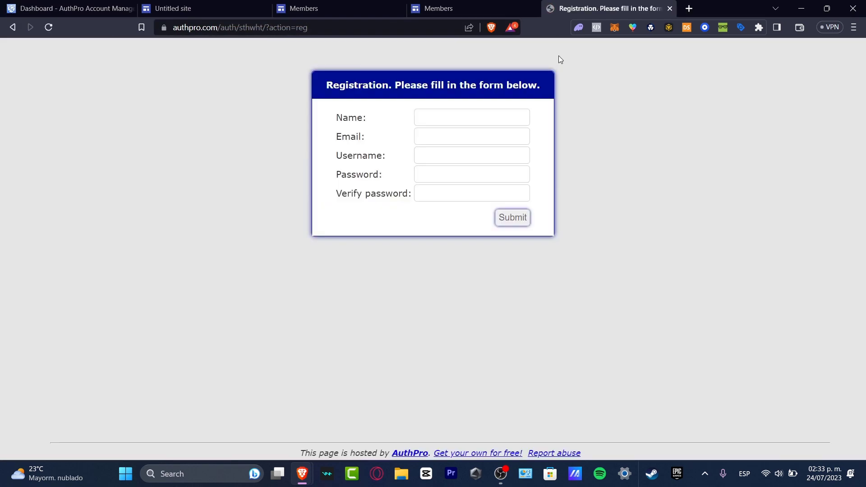
click(90, 9)
click(303, 8)
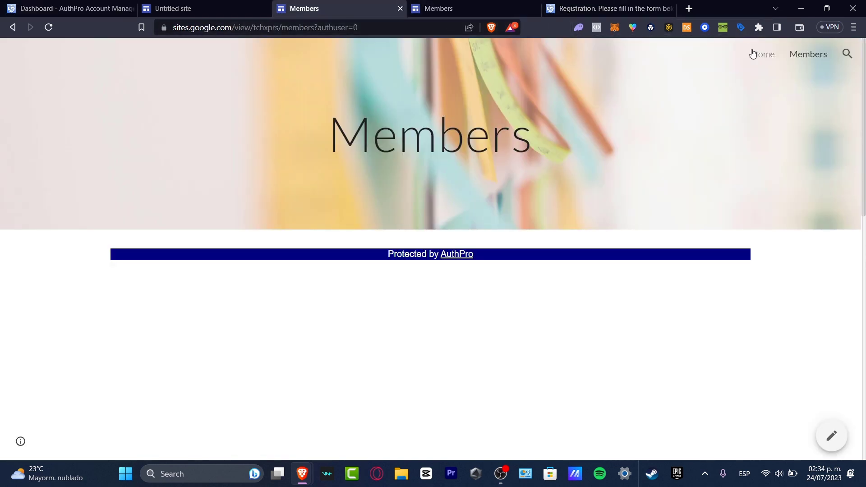
- Load the site's Home page address in a Brave private window and open Members as a visitor
click(776, 60)
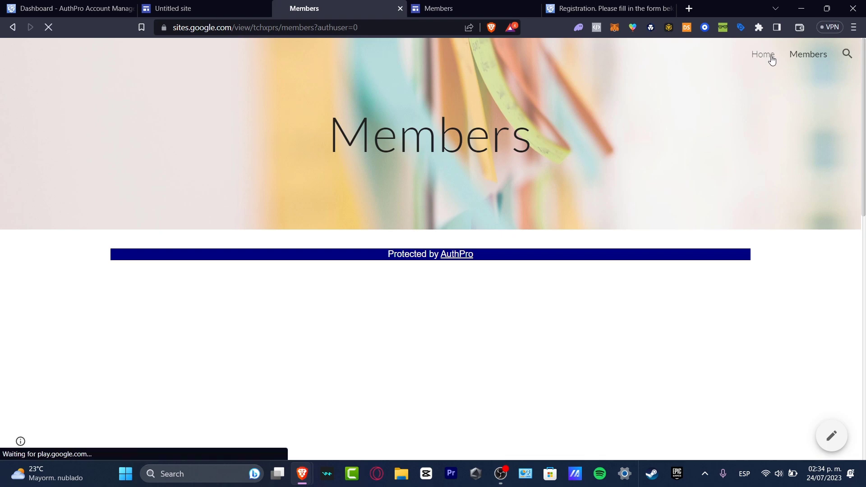
click(378, 30)
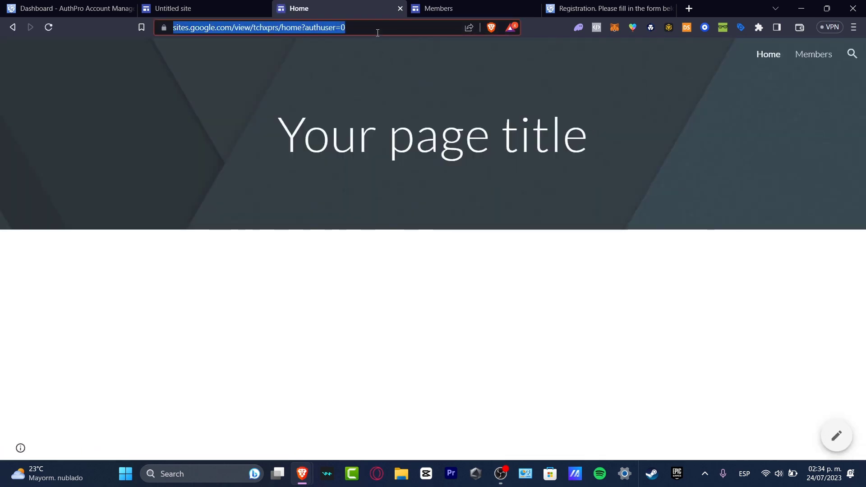
click(303, 479)
right_click(304, 480)
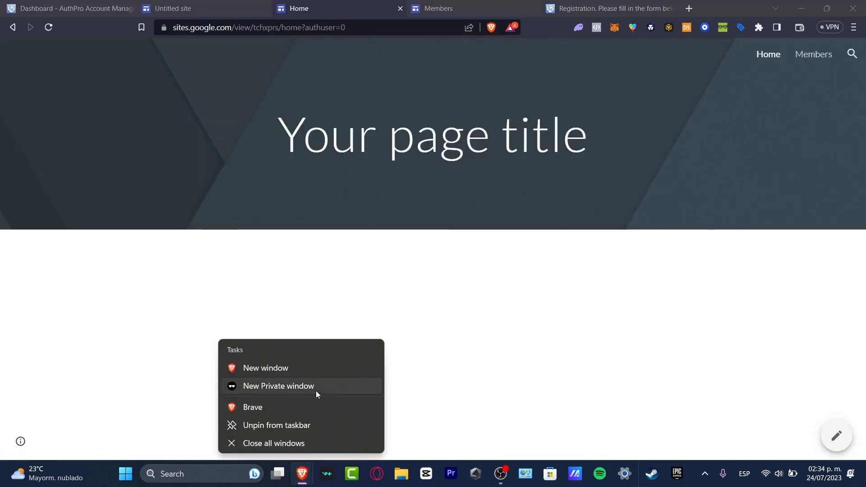
key(ctrl+v)
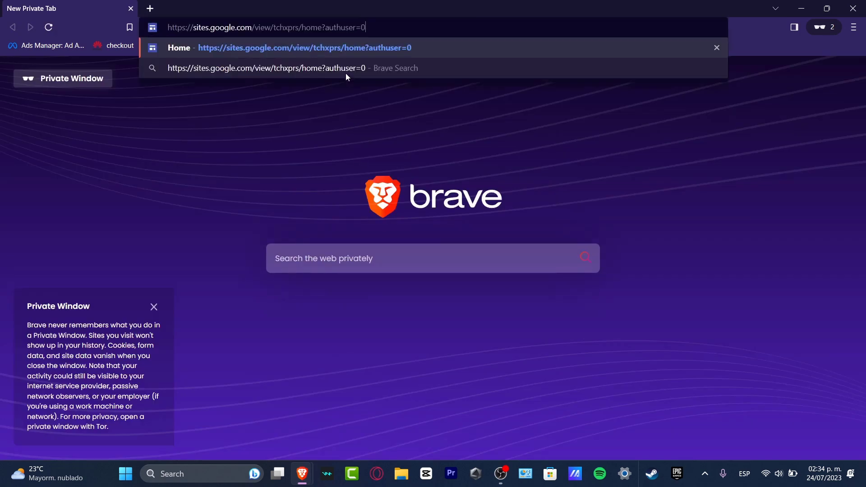
key(Return)
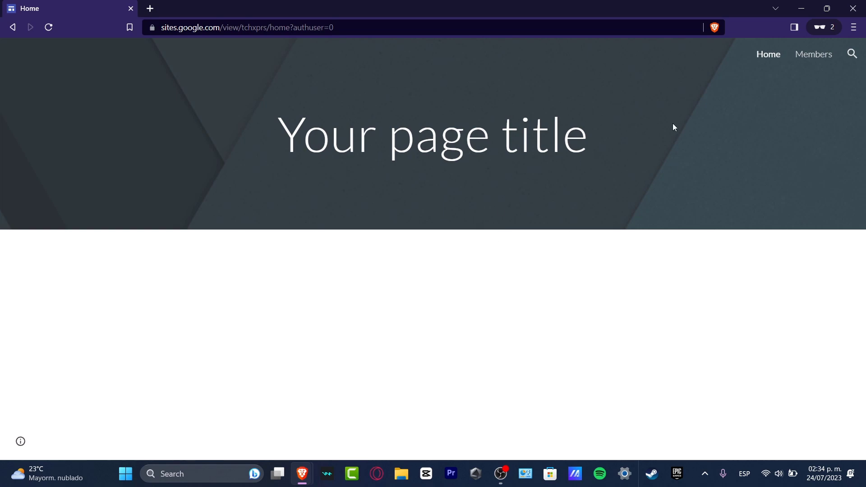
click(821, 57)
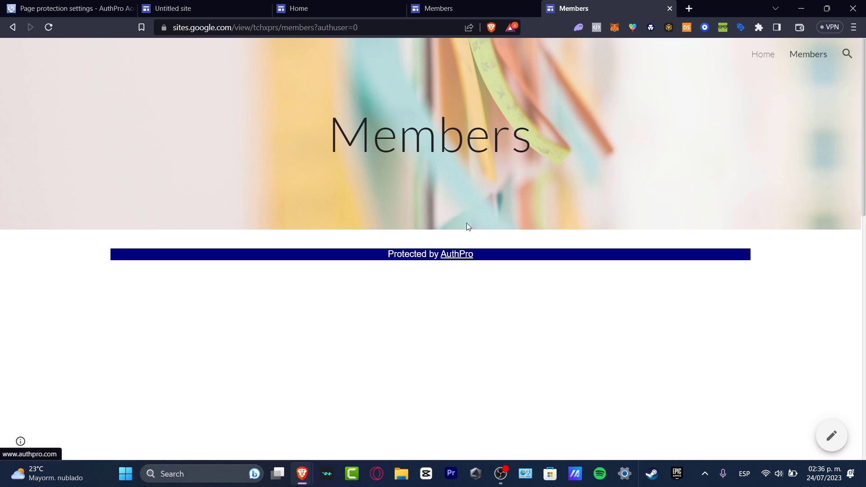
- Open the AuthPro Account dashboard and select the Login, Edit profile and Password reminder form links
click(119, 5)
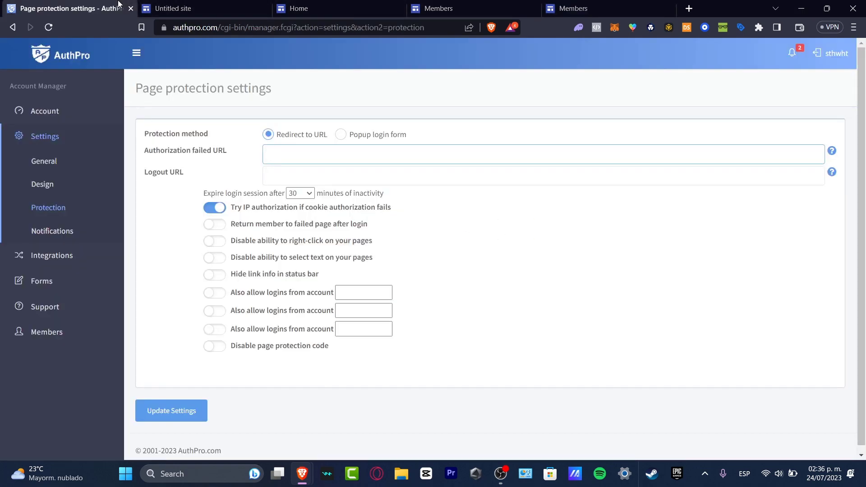
click(69, 112)
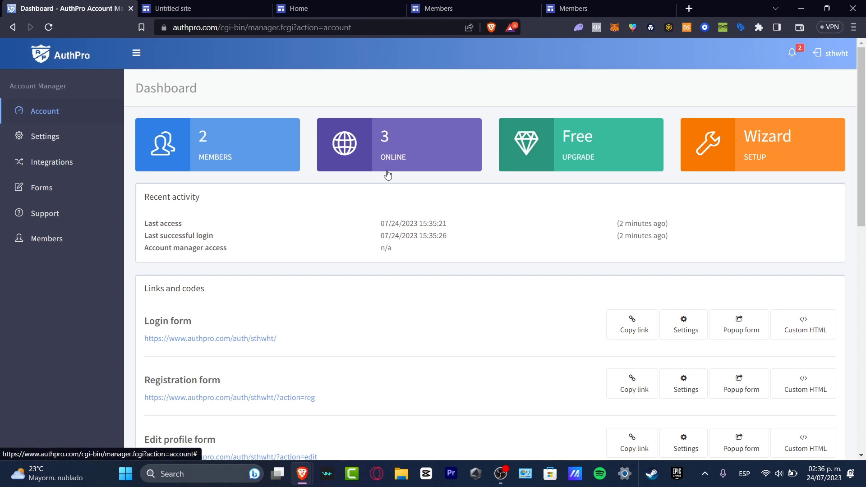
scroll(320, 225, down, 3)
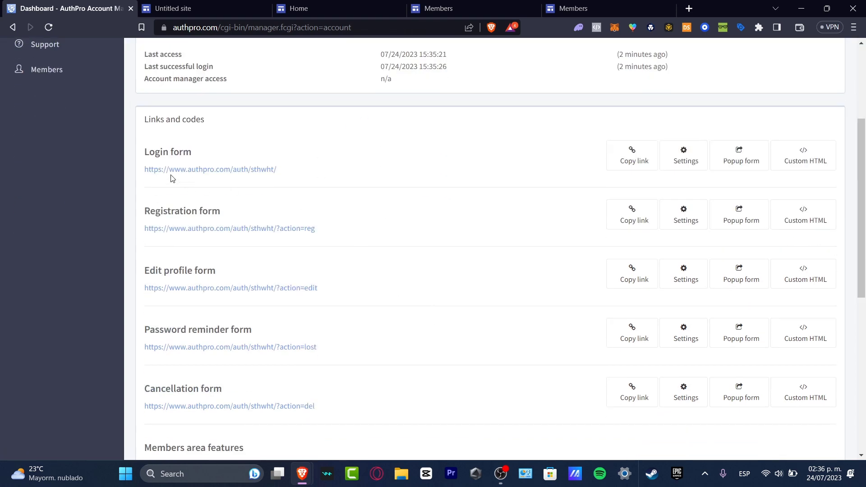
drag(150, 156, 289, 172)
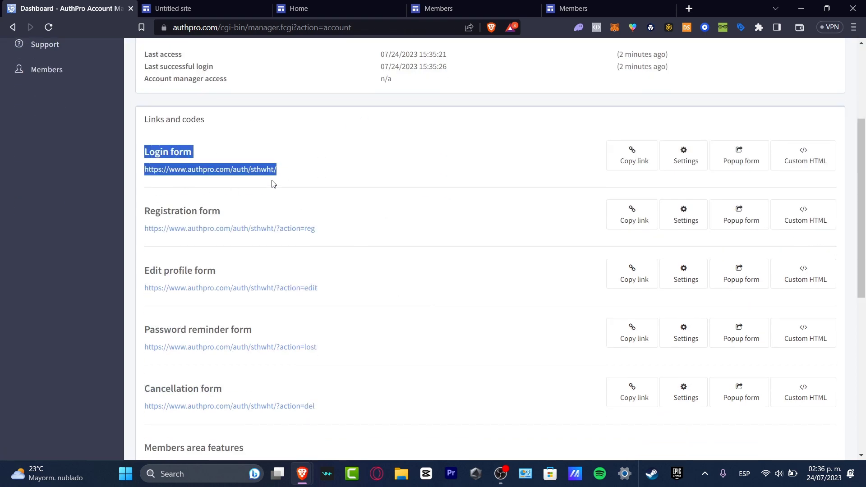
drag(183, 212, 276, 251)
drag(170, 270, 353, 314)
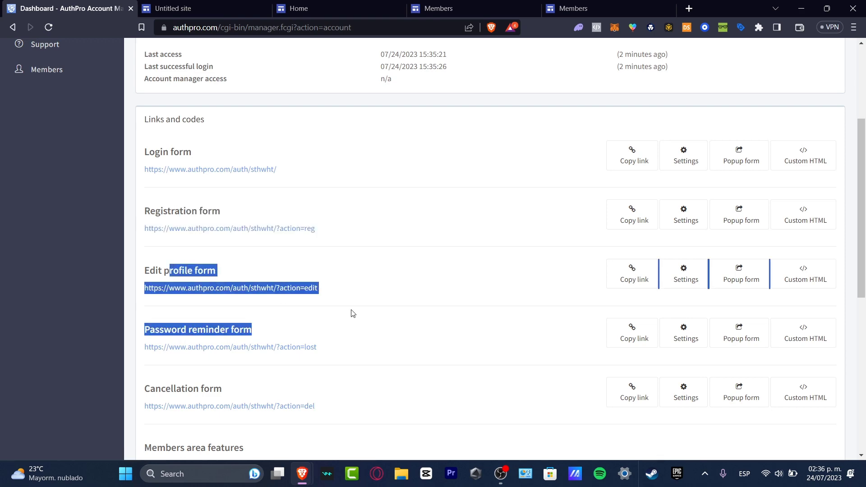
scroll(388, 362, down, 3)
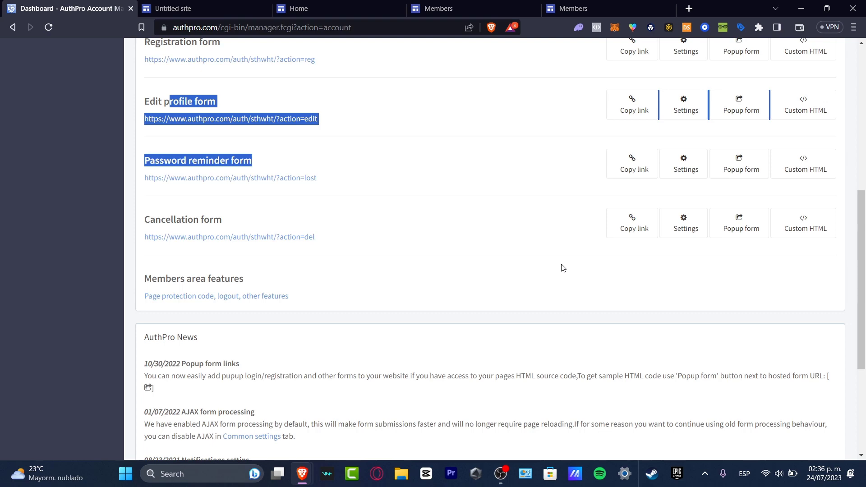
- Switch to the Untitled site editor and select the embedded login form on the Members page
click(166, 9)
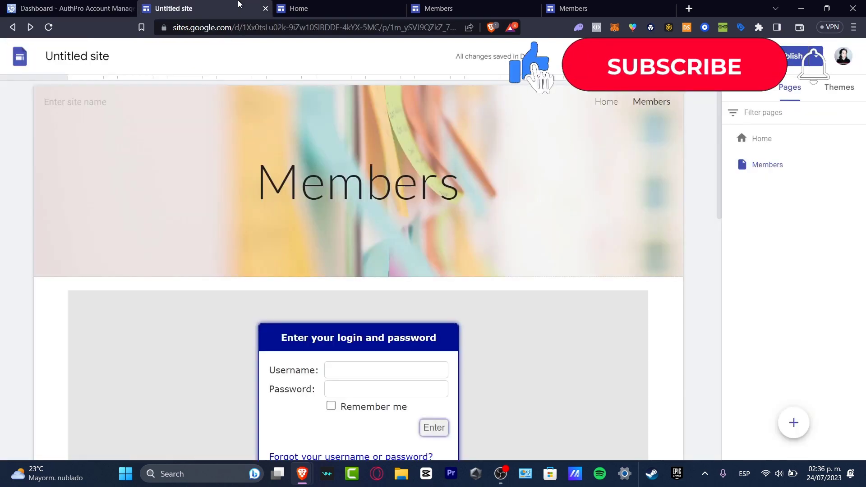
scroll(644, 207, down, 3)
click(642, 203)
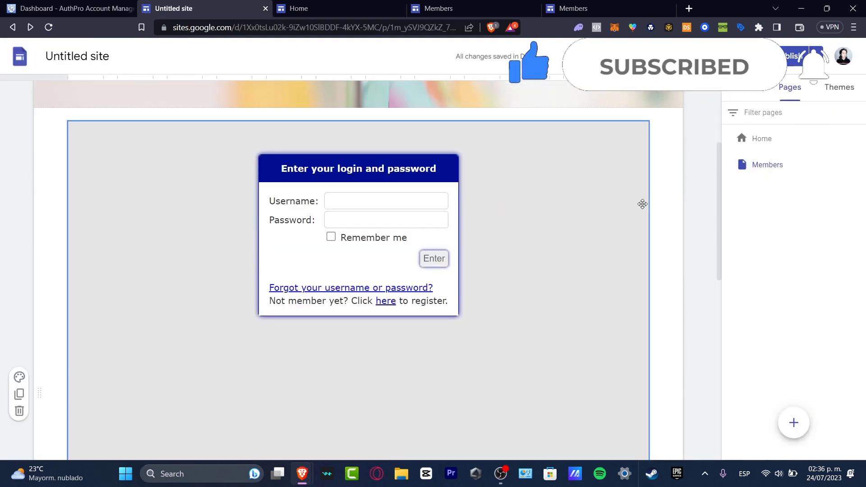
scroll(642, 204, up, 3)
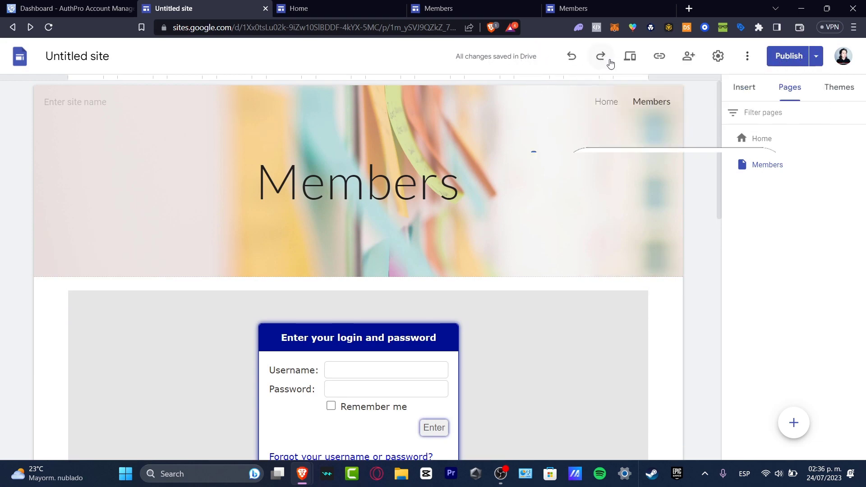